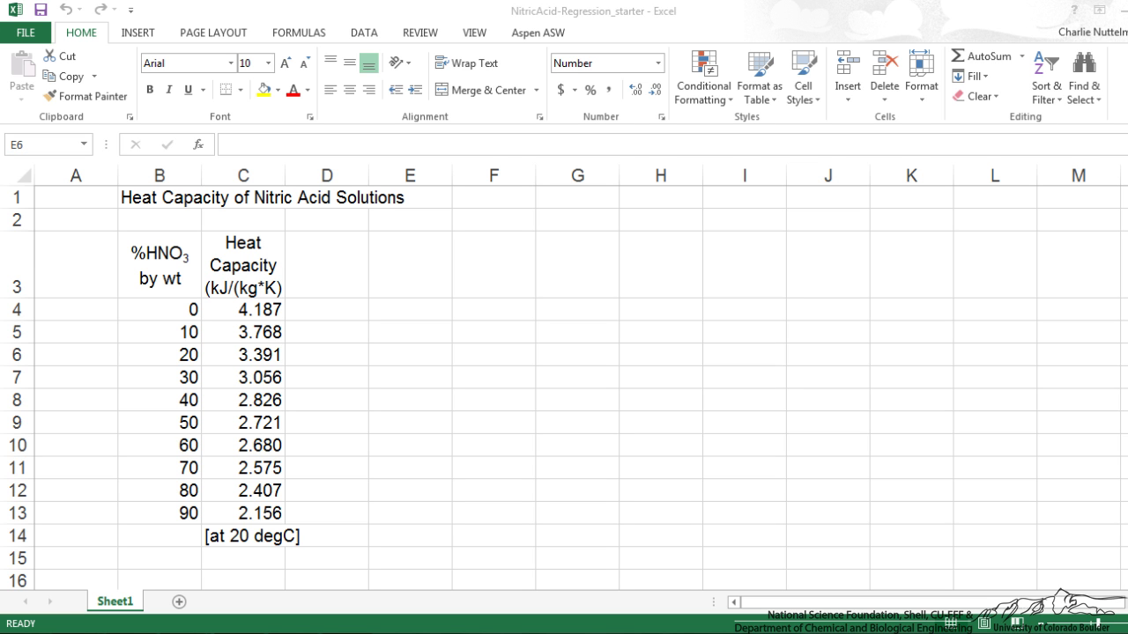
Step: Append "(x)" to the %HNO3 by wt header in cell B3
drag(160, 266, 160, 512)
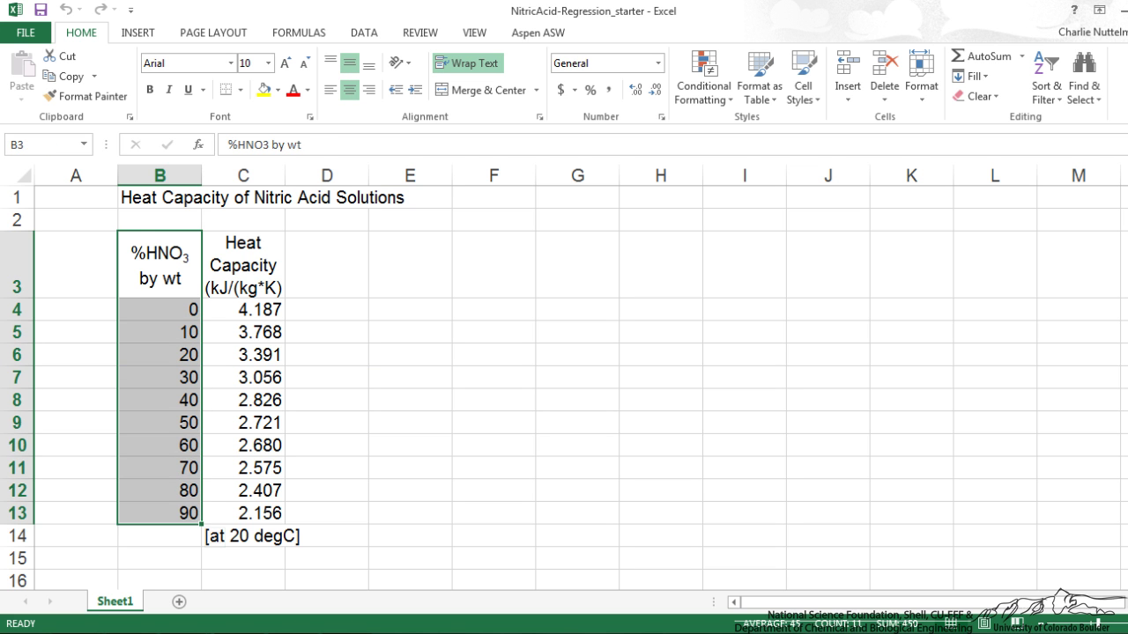
click(243, 265)
click(159, 266)
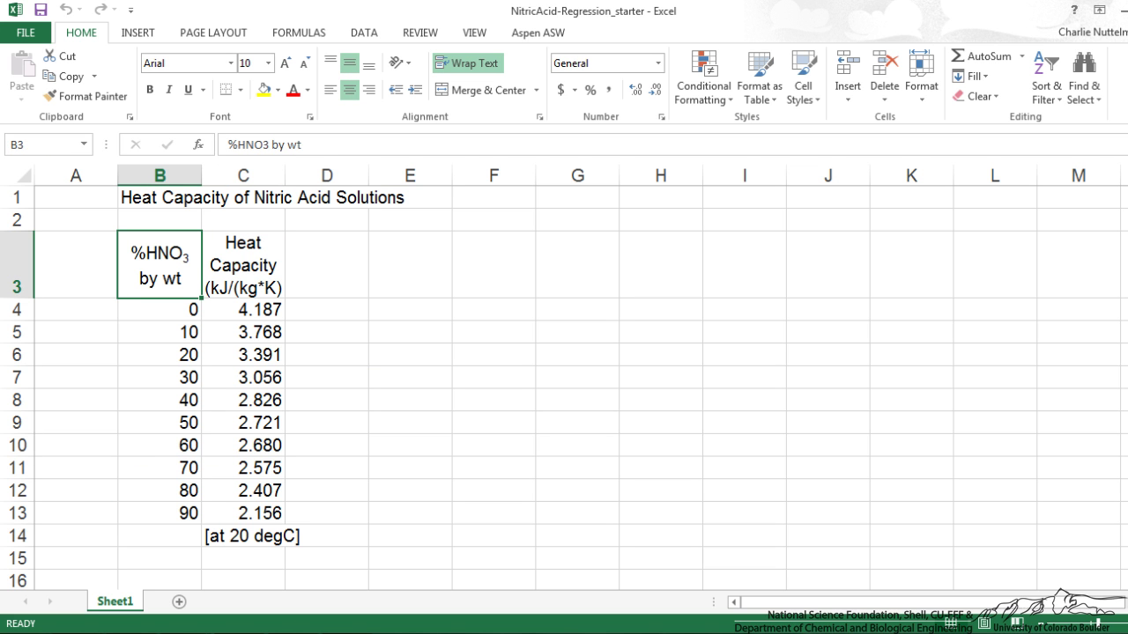
click(353, 144)
text((x))
key(Return)
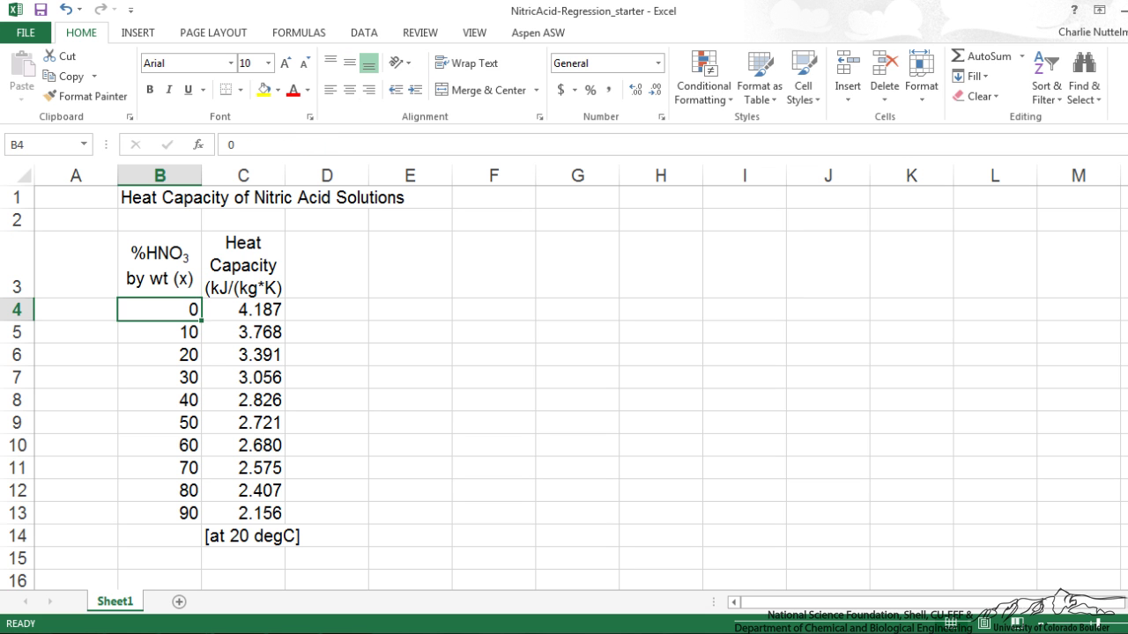
Step: Append "(y)" to the Heat Capacity header in cell C3
click(243, 265)
click(397, 144)
key(F2)
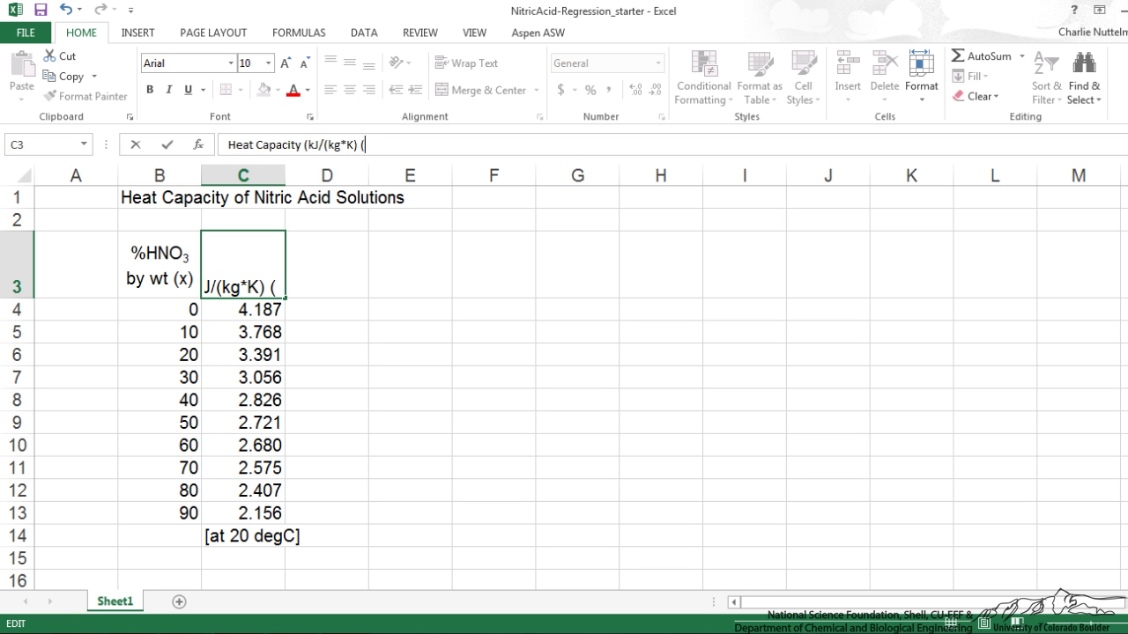
text((y))
key(Return)
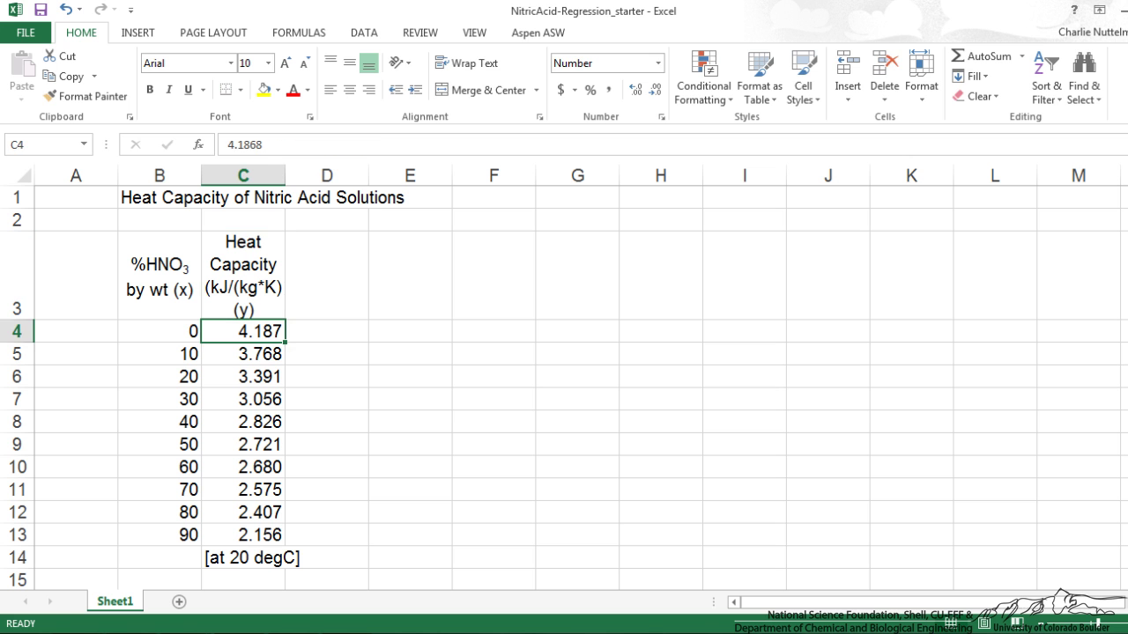
Step: Move the %HNO3 by wt (x) column with its header from column B to column D
click(327, 354)
drag(159, 273, 300, 548)
Step: Enter the headers "x^2" in E3 and "x^3" in F3
click(410, 282)
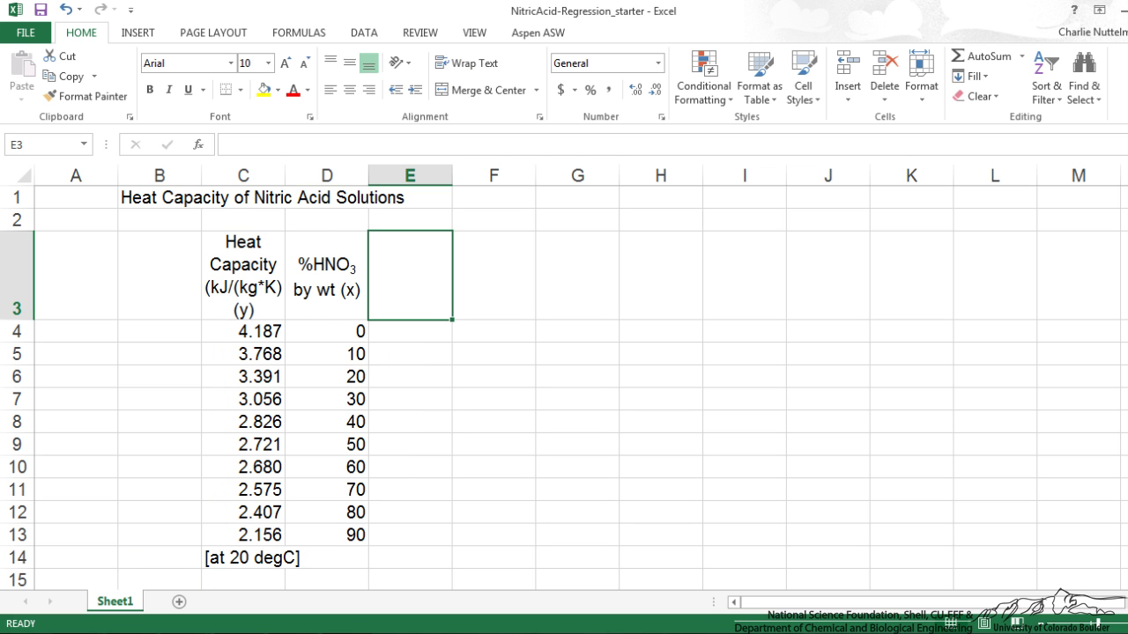
text(x^2)
key(Tab)
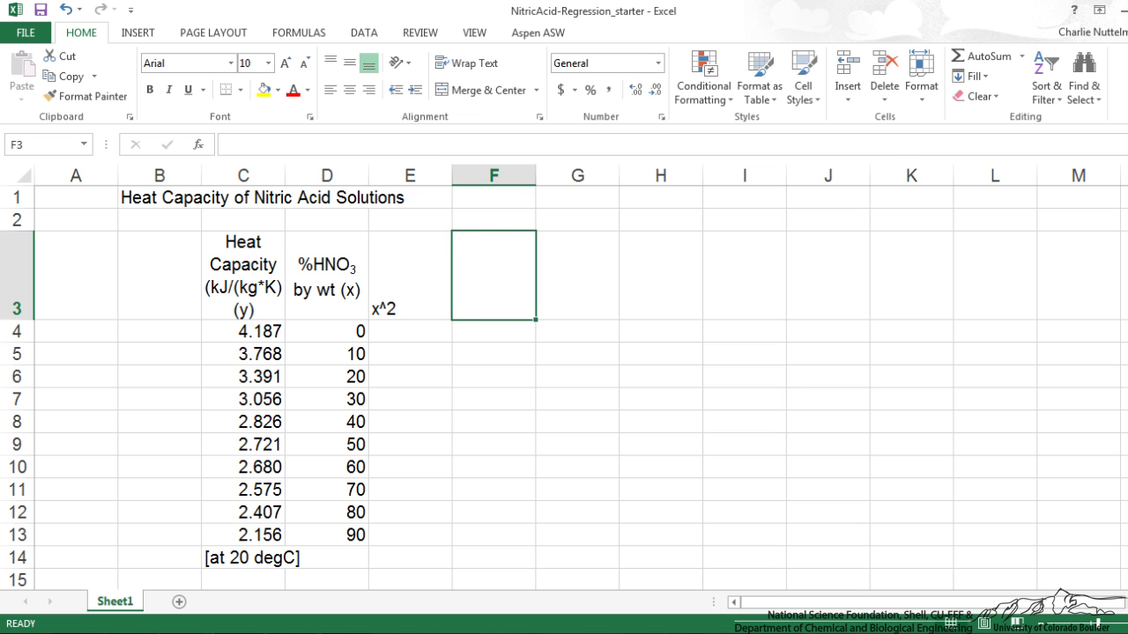
text(x^3)
key(Return)
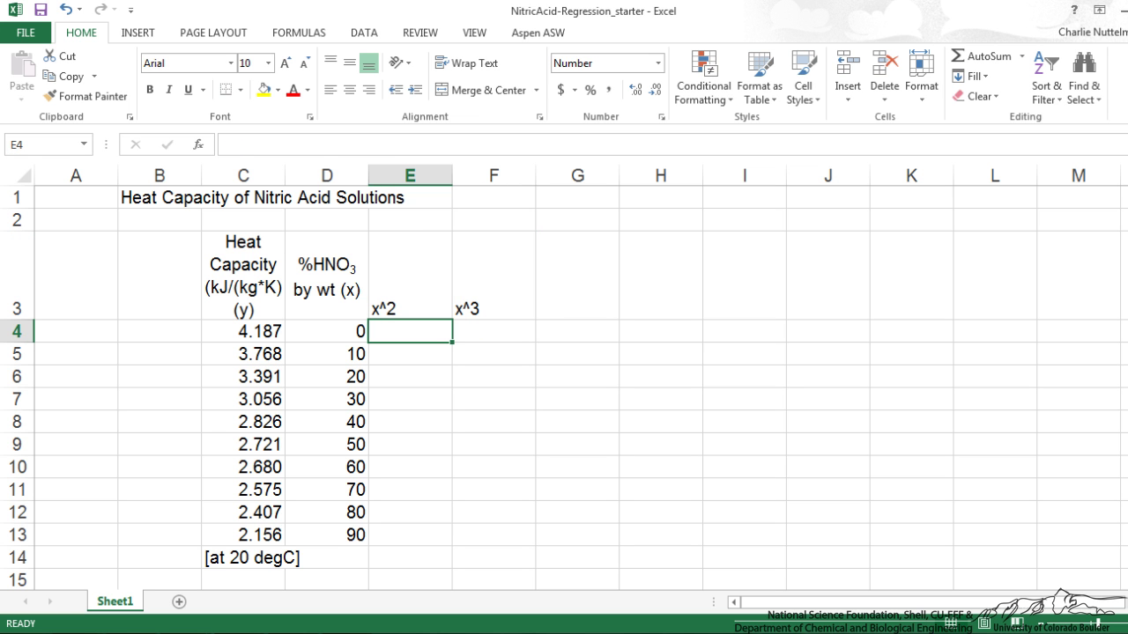
Step: Enter the formula =D4^2 in cell E4 to square the first x value
click(577, 275)
click(660, 275)
click(410, 331)
text(=)
key(Left)
text(^)
key(Return)
Step: Enter the formula =D4^3 in cell F4 and fill the E4:F4 formulas down to row 14
click(493, 332)
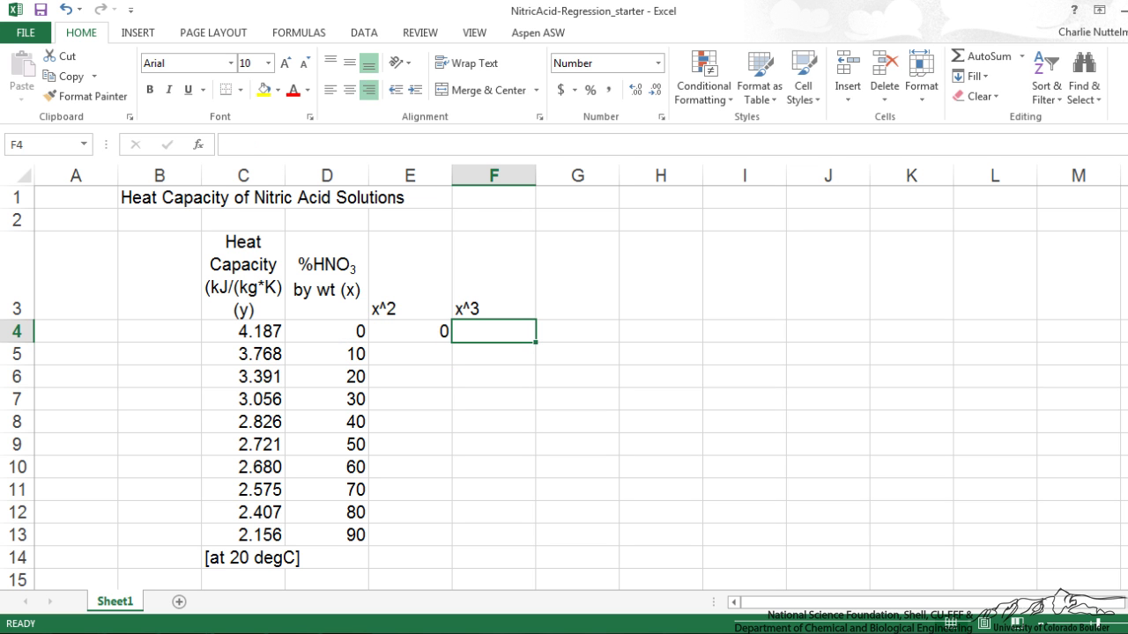
text(=)
click(326, 331)
text(^3)
key(Return)
drag(410, 331, 535, 561)
click(410, 399)
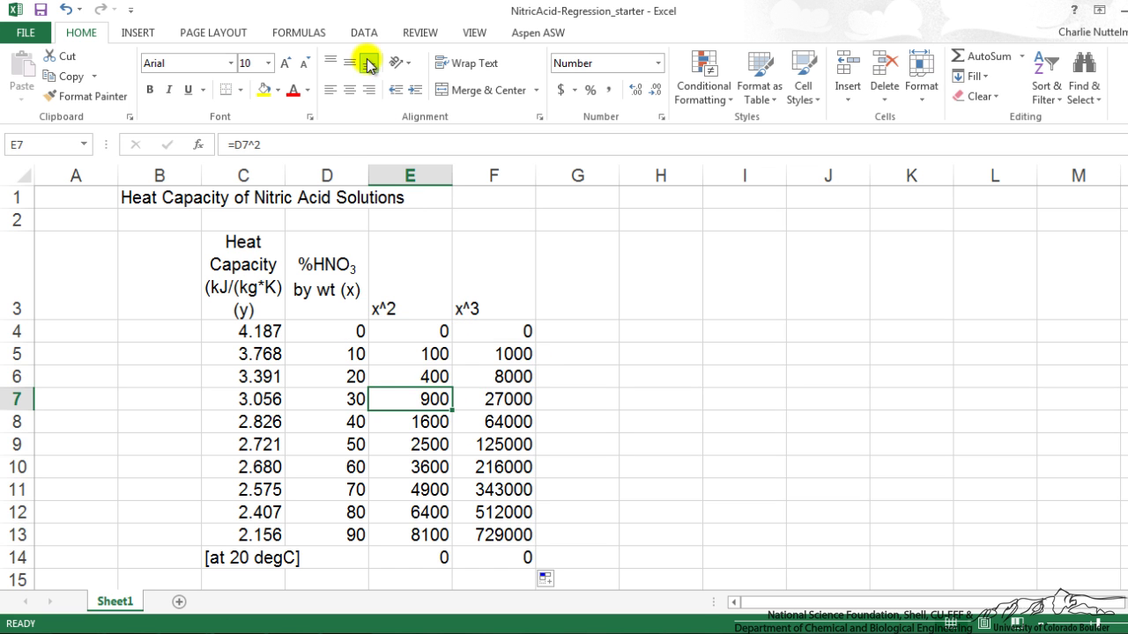
Step: Open the Regression tool from the Data Analysis tools
click(365, 33)
click(1093, 56)
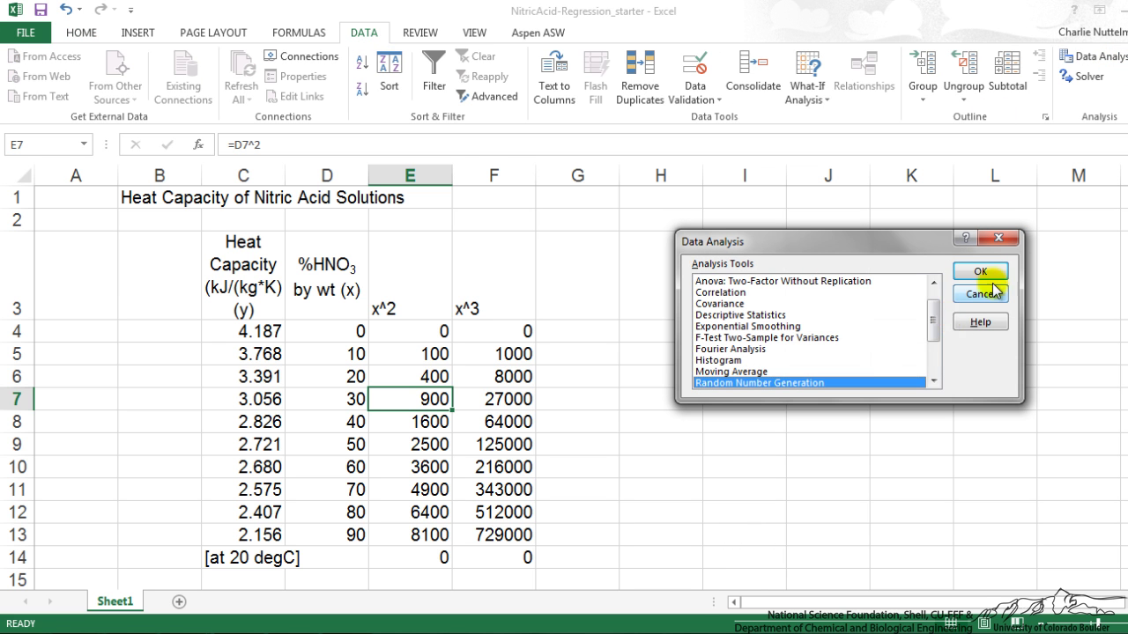
drag(935, 333, 934, 342)
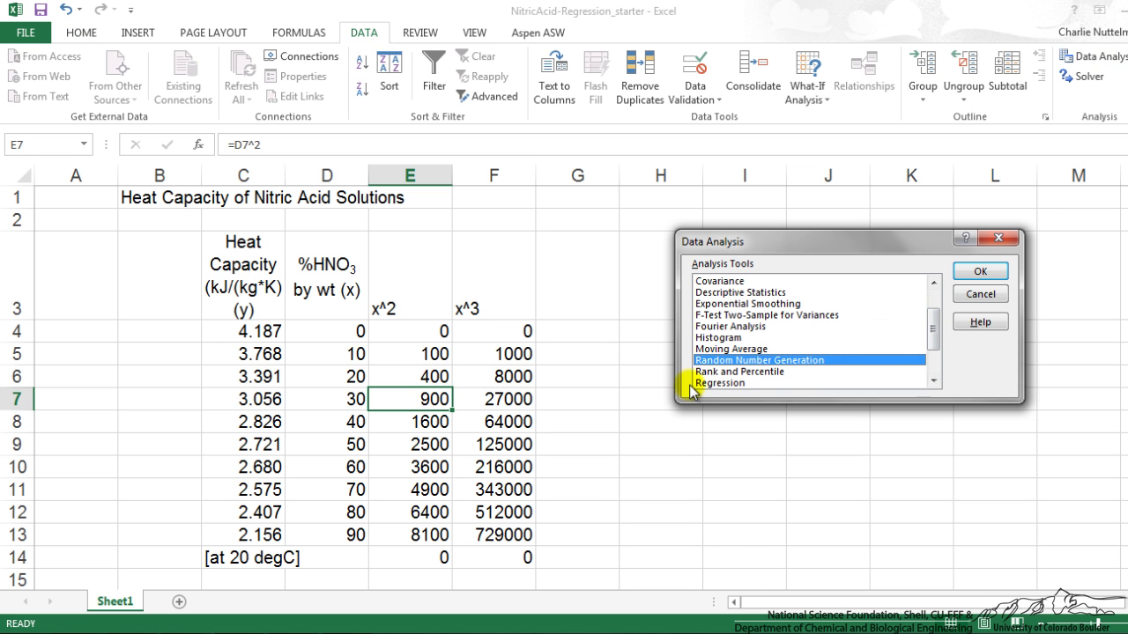
click(719, 383)
click(980, 271)
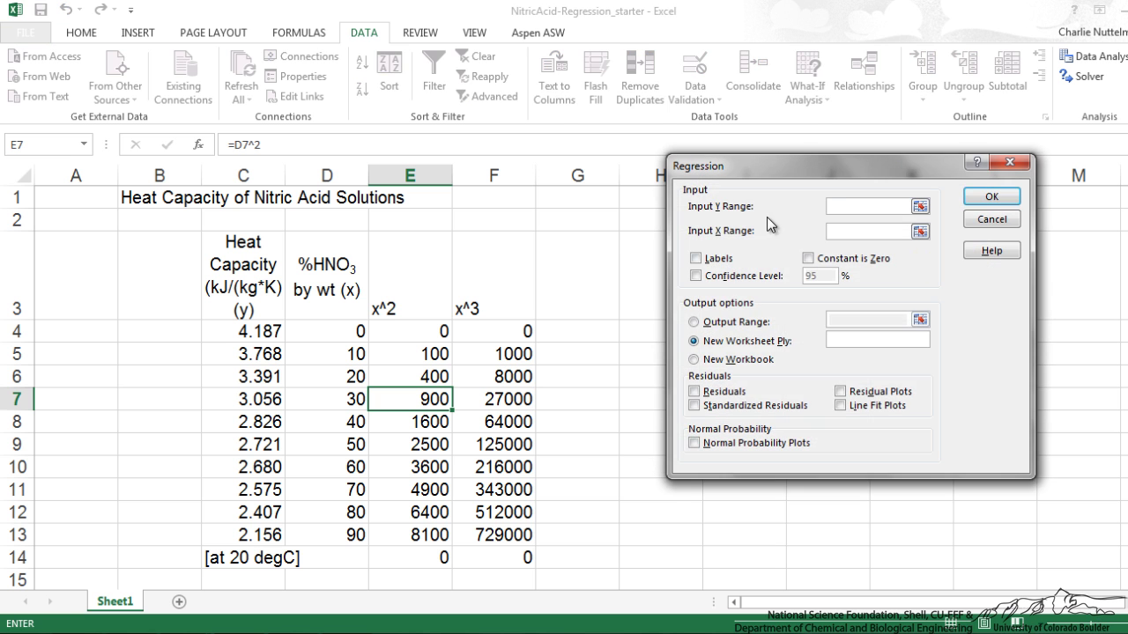
Step: Run the regression with Y range C3:C13, X range D3:F13, labels and residuals included, output to a new worksheet
drag(240, 289, 234, 526)
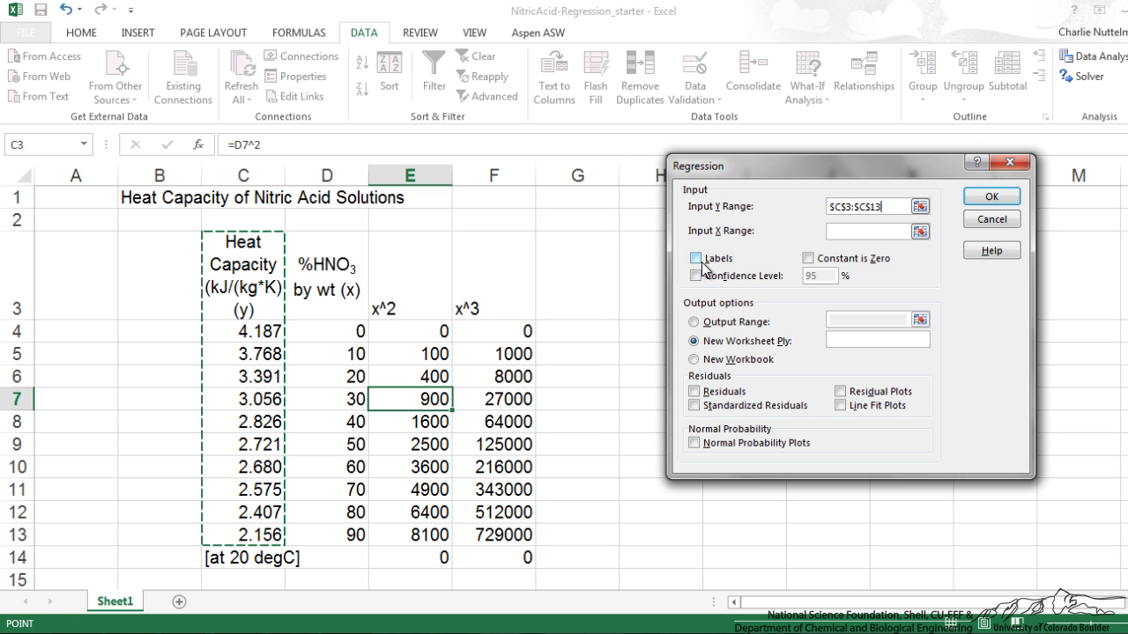
click(696, 259)
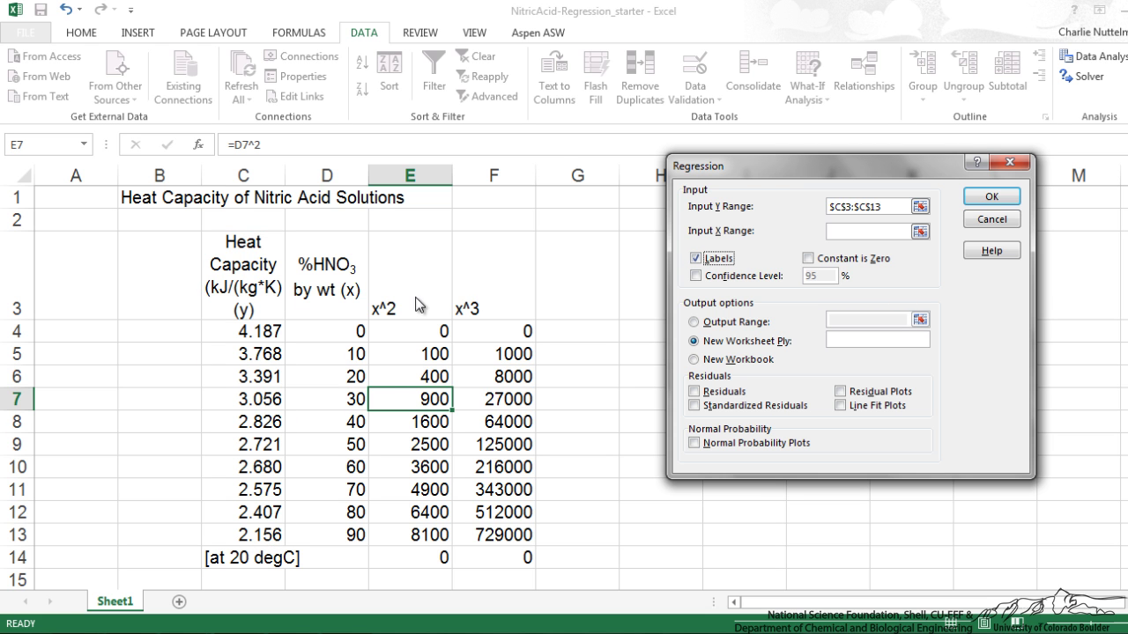
click(853, 231)
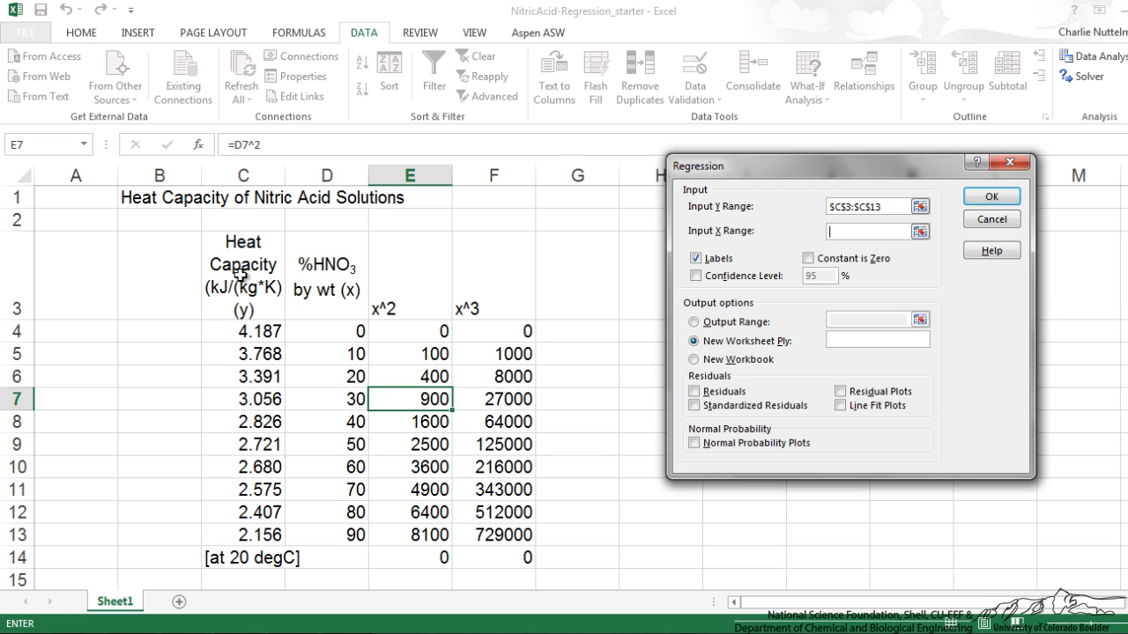
drag(347, 296, 467, 538)
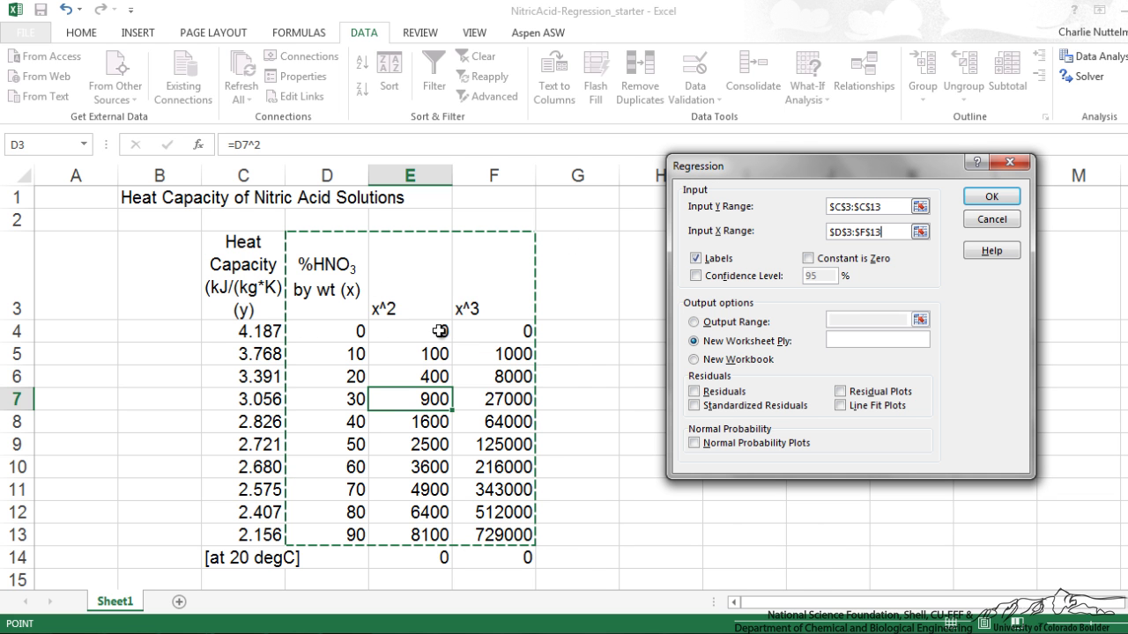
click(695, 391)
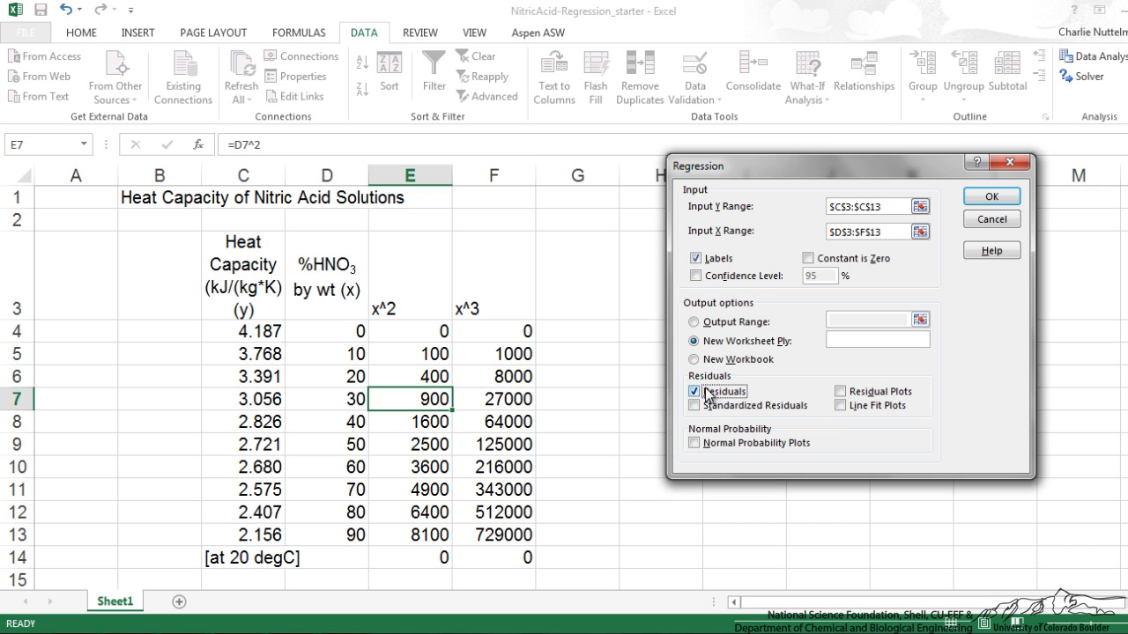
click(1007, 196)
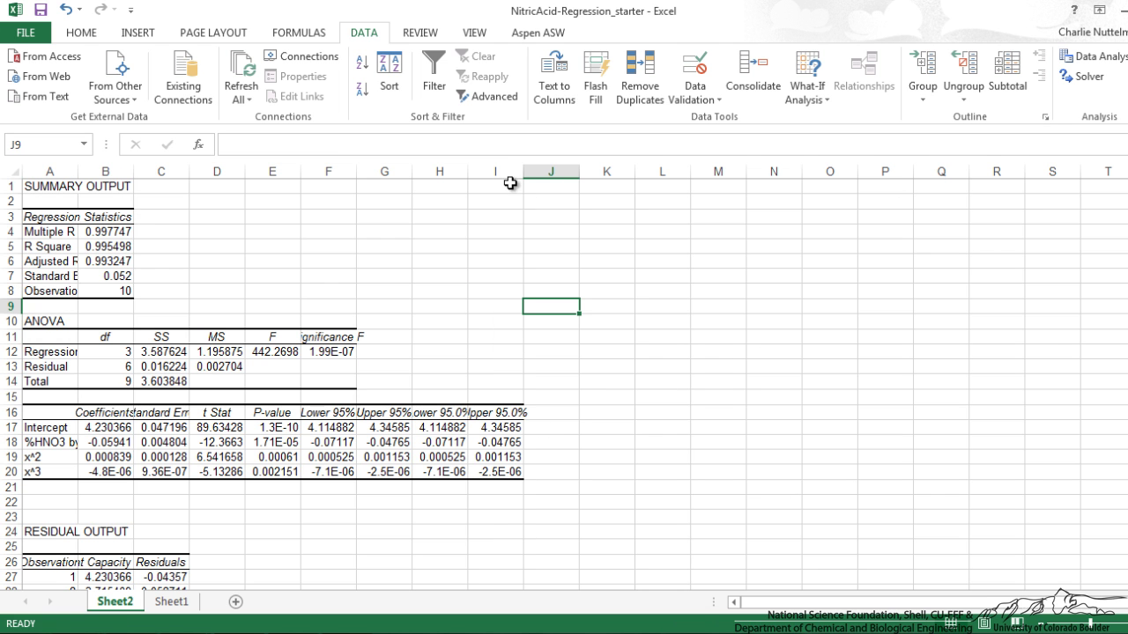
Step: Autofit the widths of columns A through I on the regression output sheet
drag(502, 171, 39, 171)
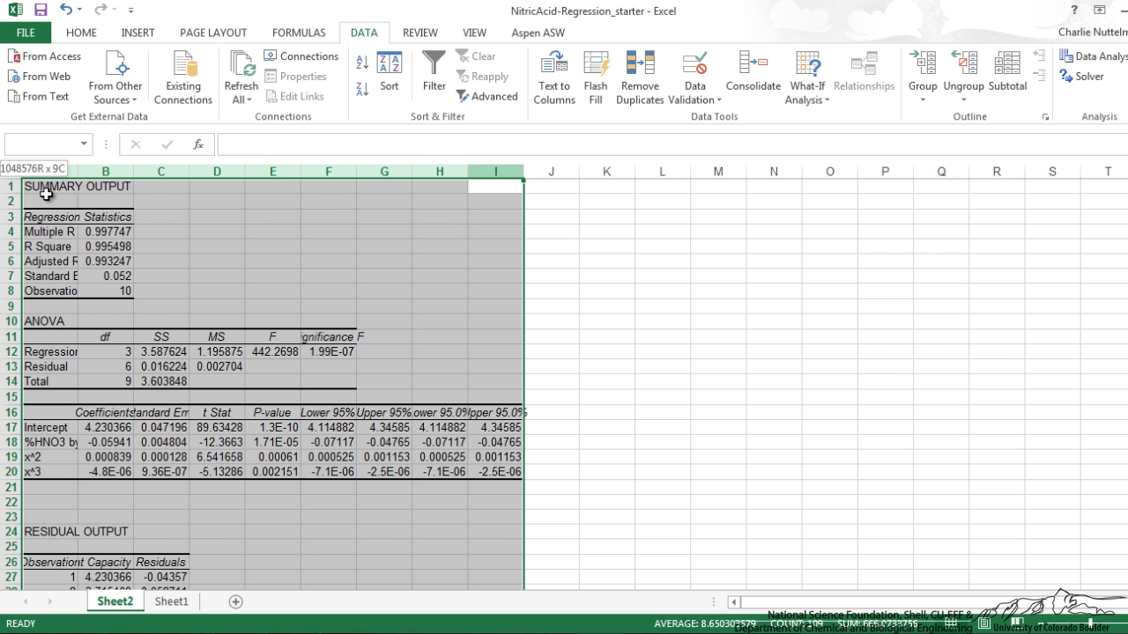
double_click(245, 175)
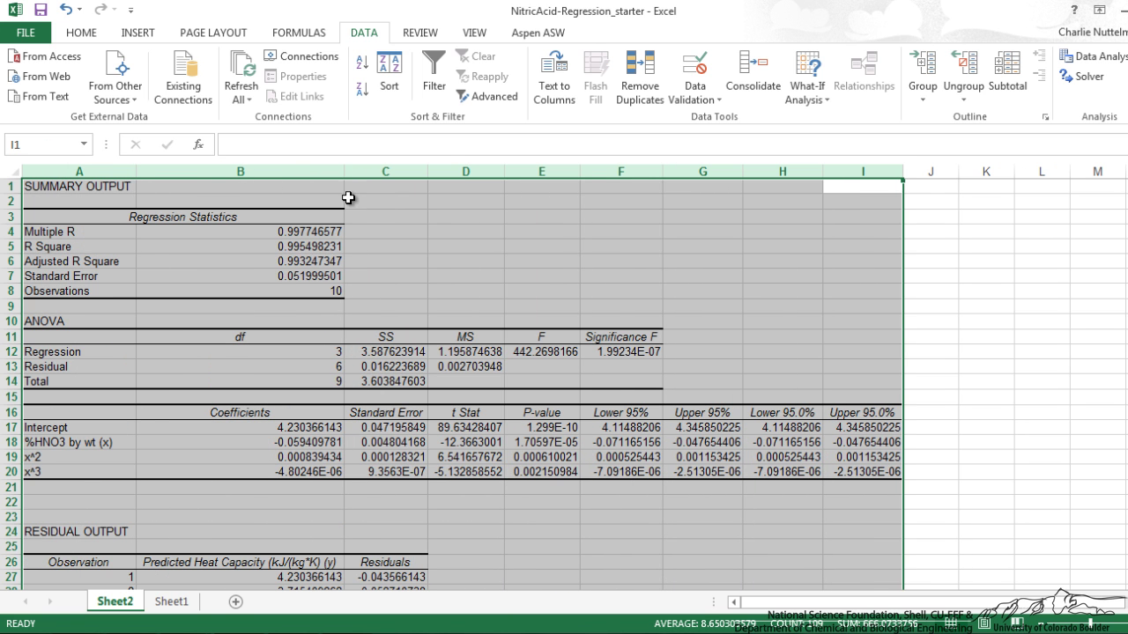
click(947, 309)
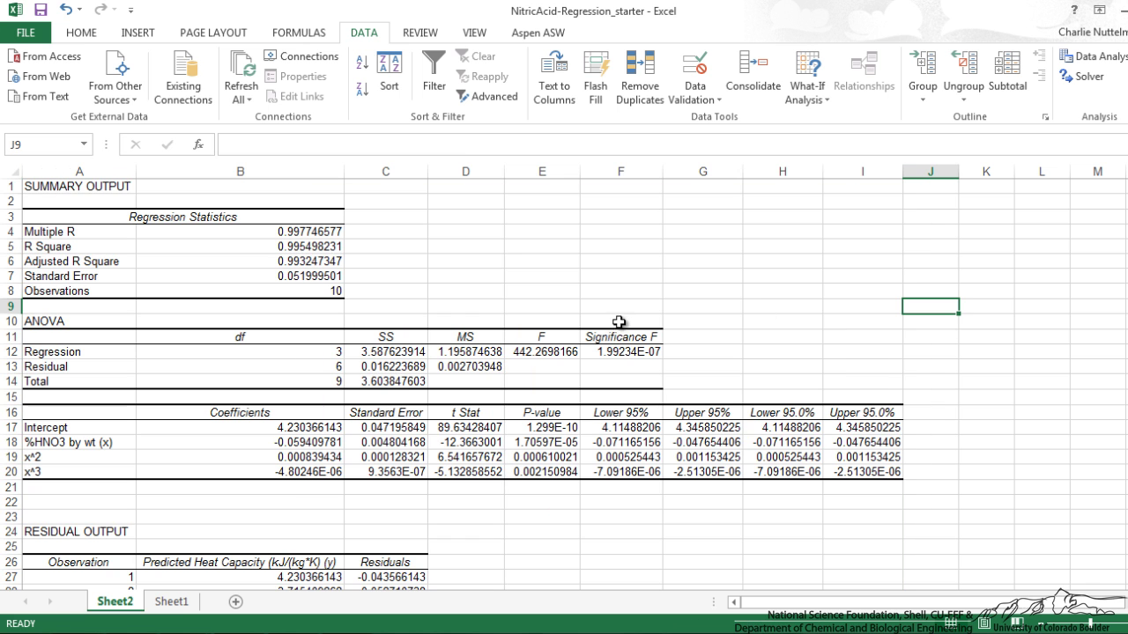
Step: Examine the regression coefficients in B17:B20 and the P-values in E17:E20, including the x^3 term
middle_click(405, 277)
scroll(402, 283, left, 2)
drag(239, 427, 239, 472)
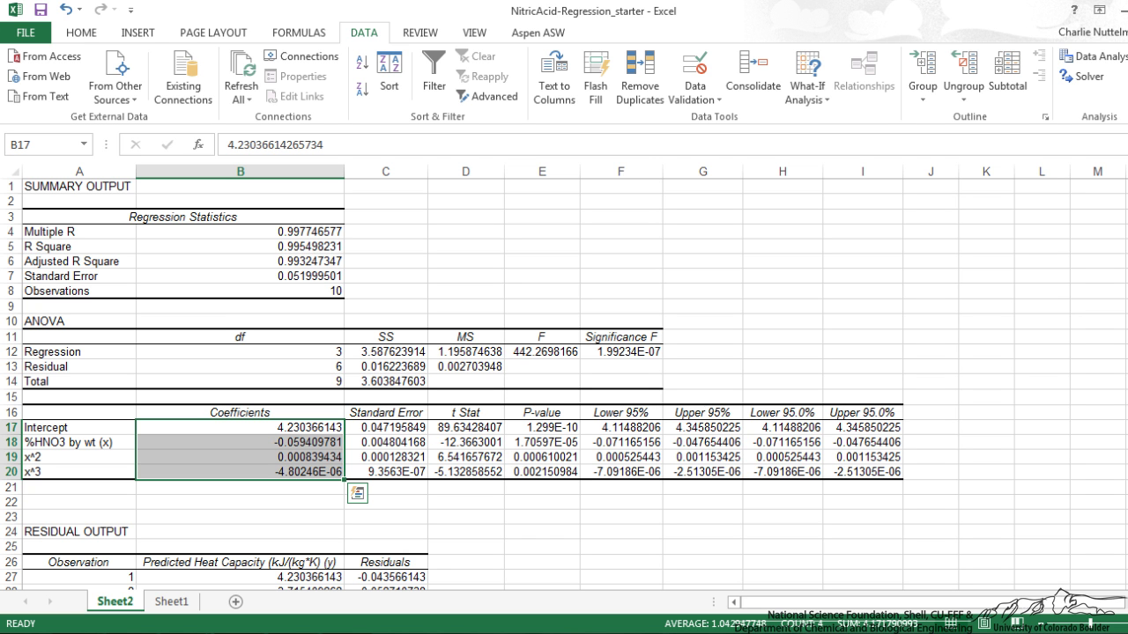
drag(240, 427, 240, 473)
drag(542, 427, 542, 472)
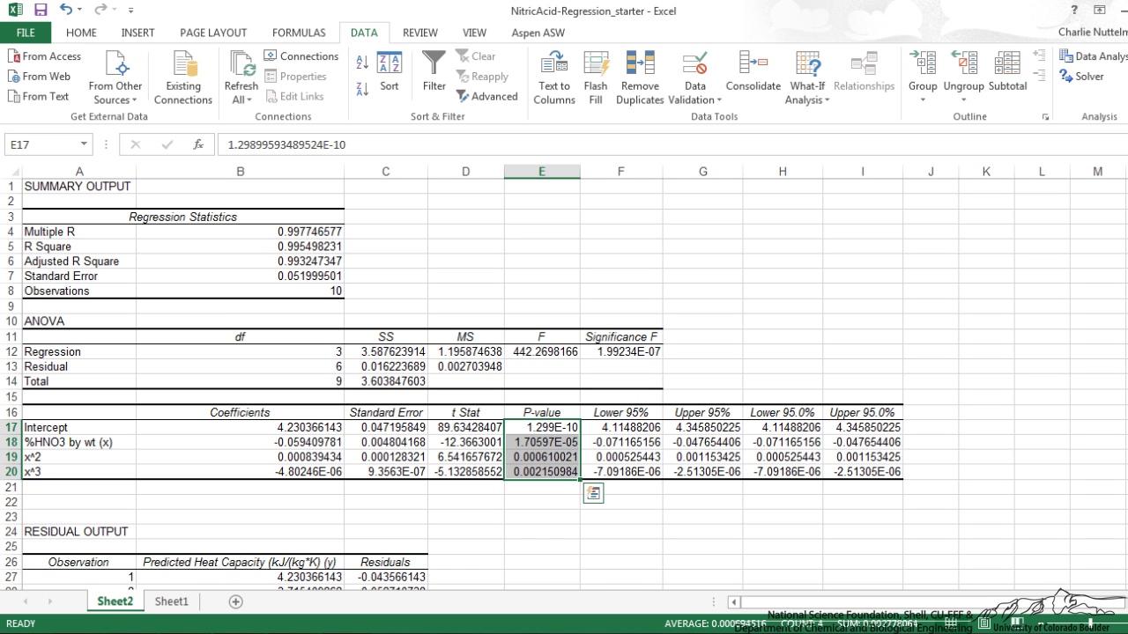
click(541, 472)
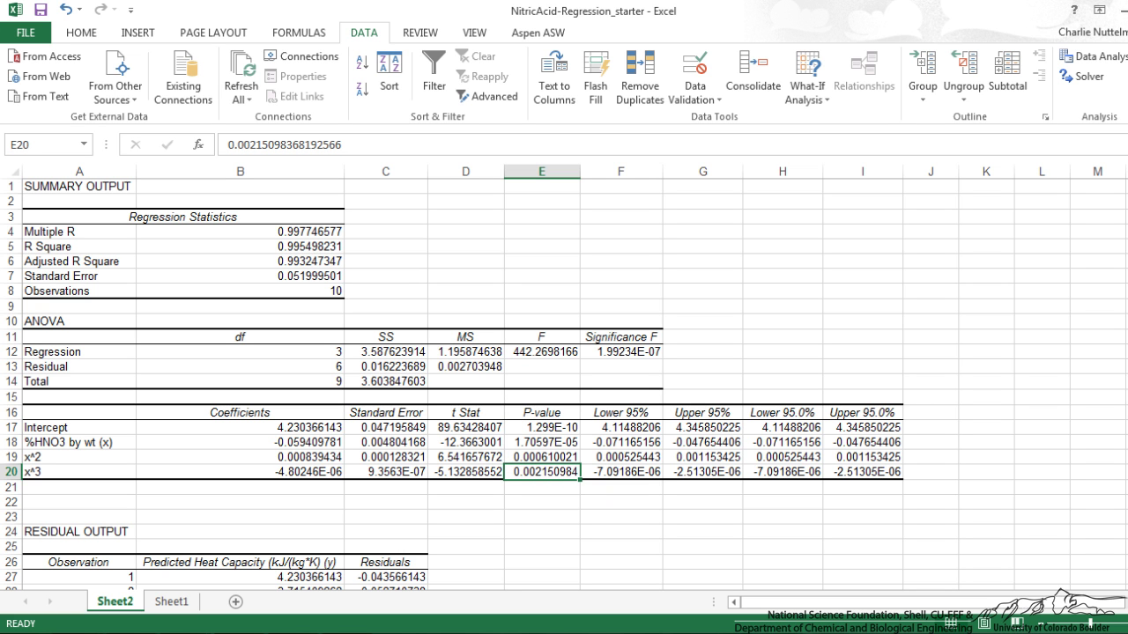
click(79, 472)
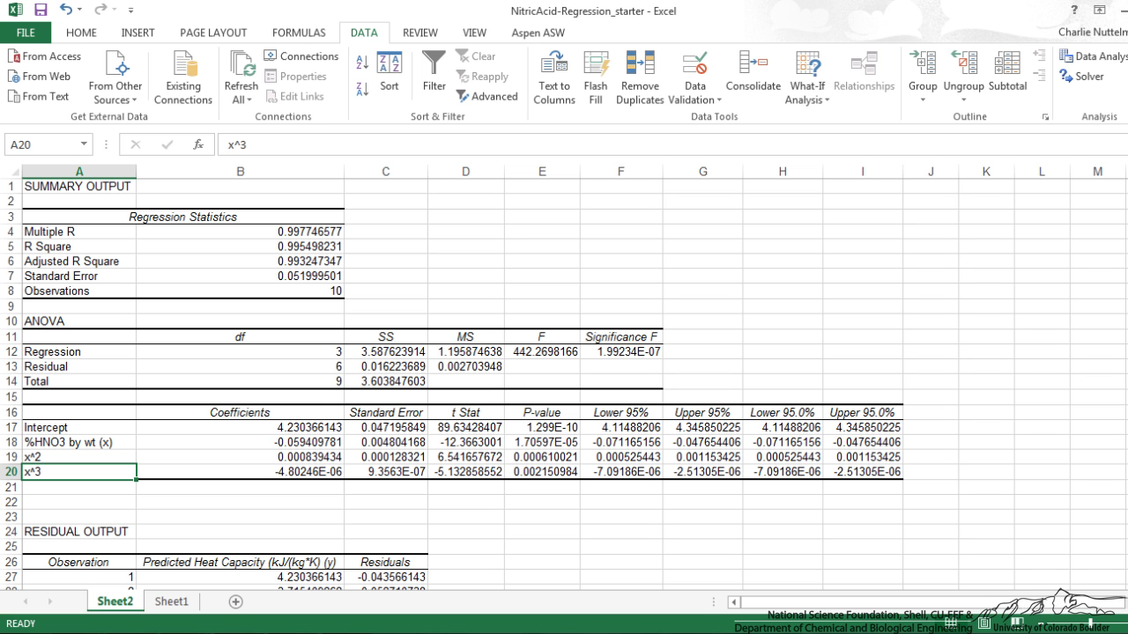
Step: Copy the predicted heat capacities in B27:B36 to Sheet1, starting at cell A4
scroll(564, 384, down, 4)
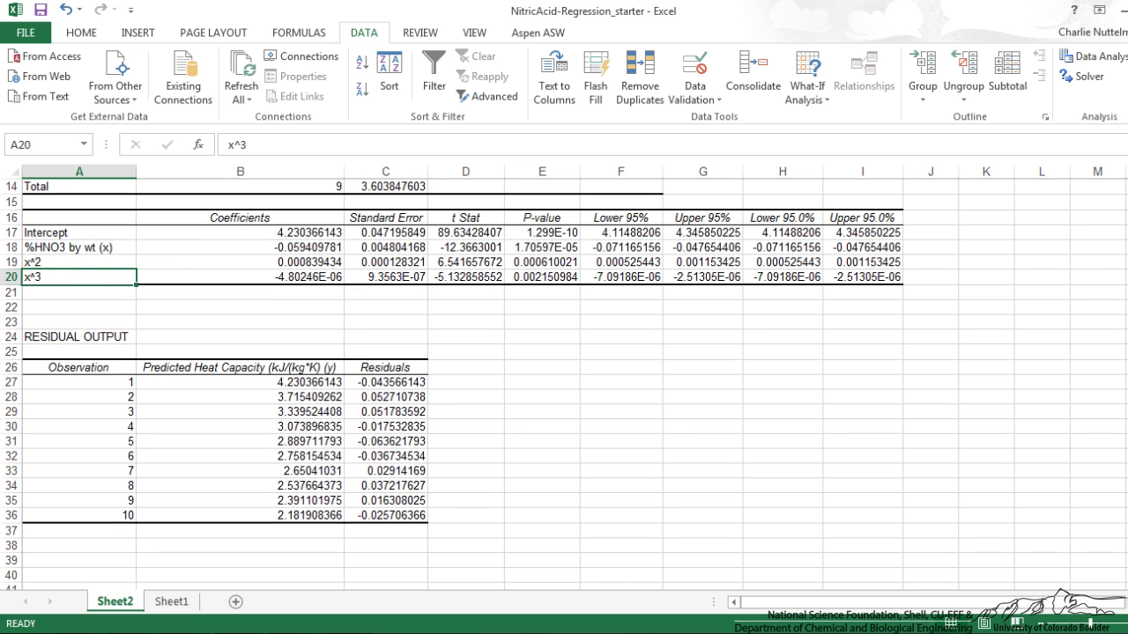
drag(240, 382, 240, 516)
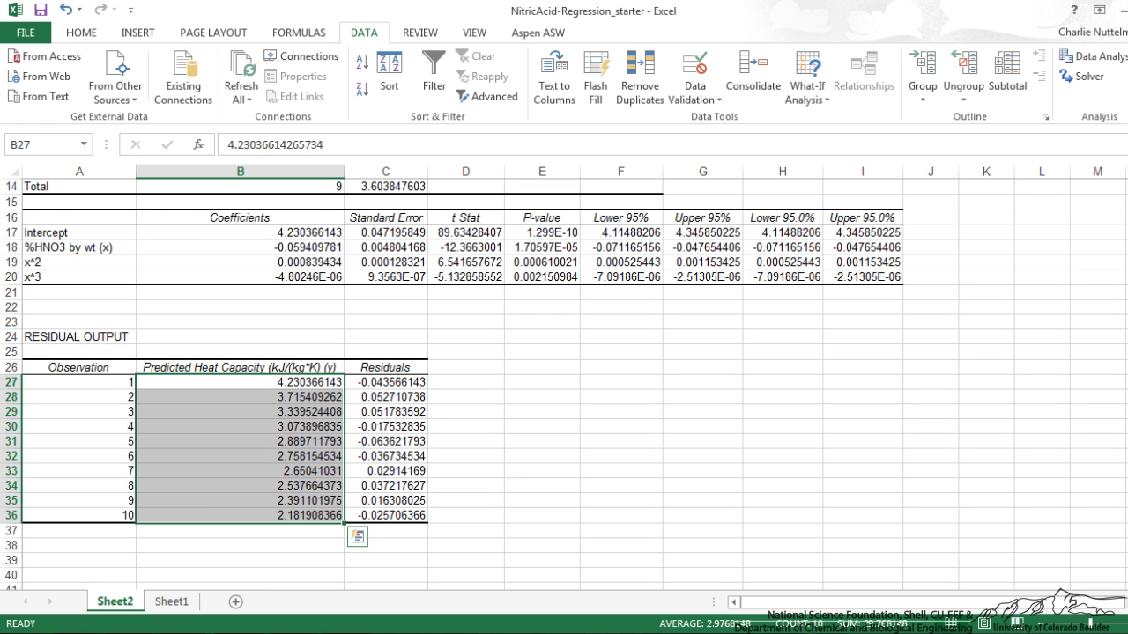
key(ctrl+c)
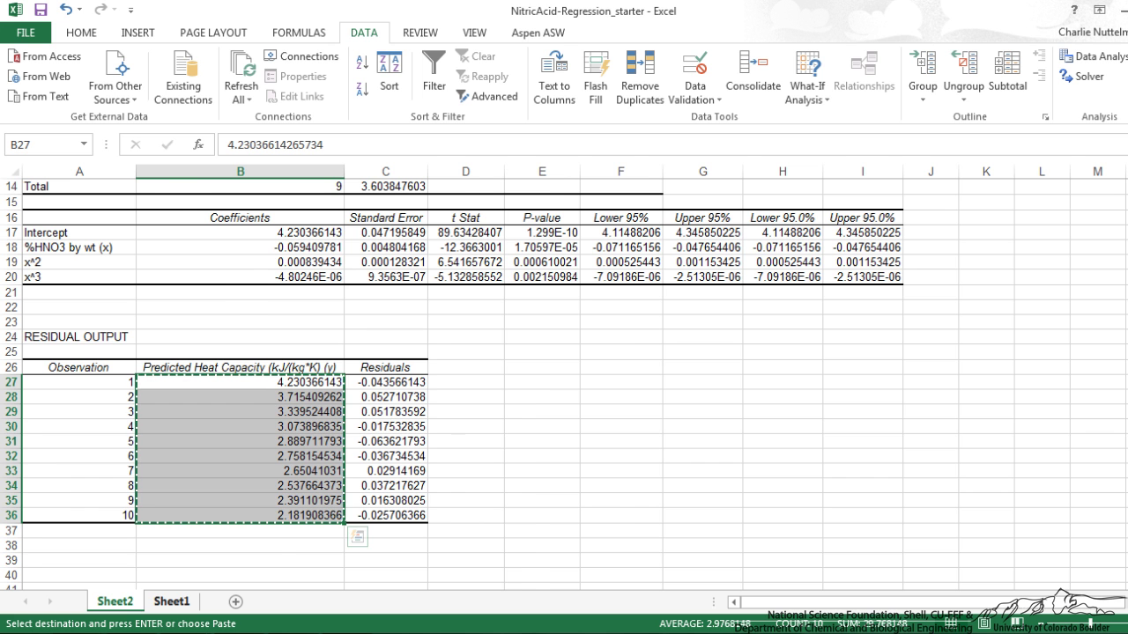
click(172, 601)
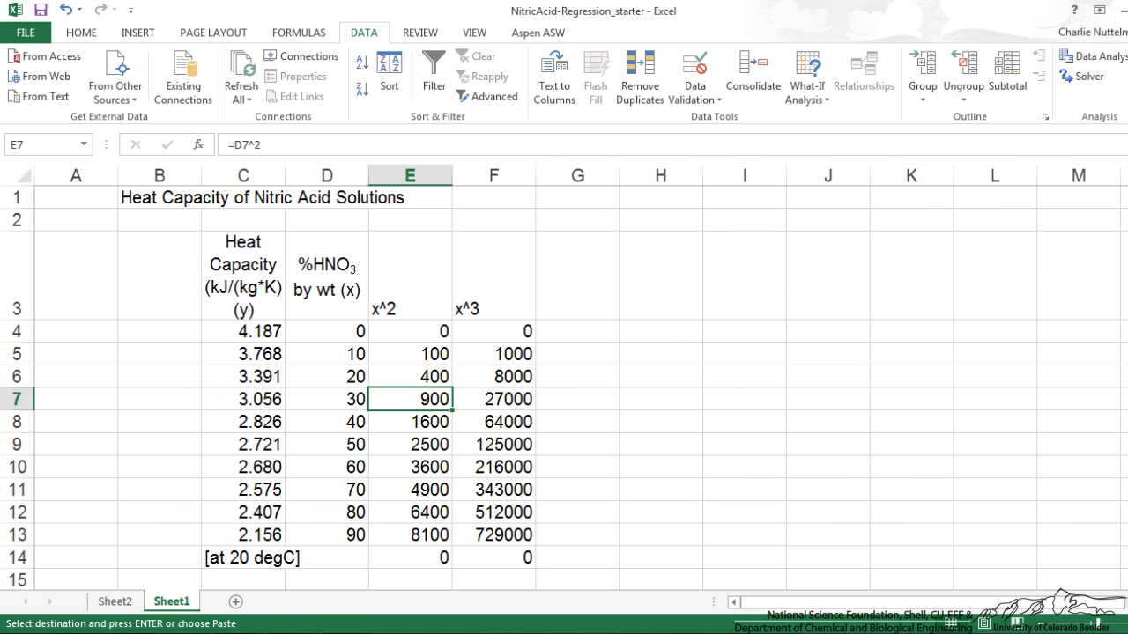
click(88, 332)
right_click(88, 332)
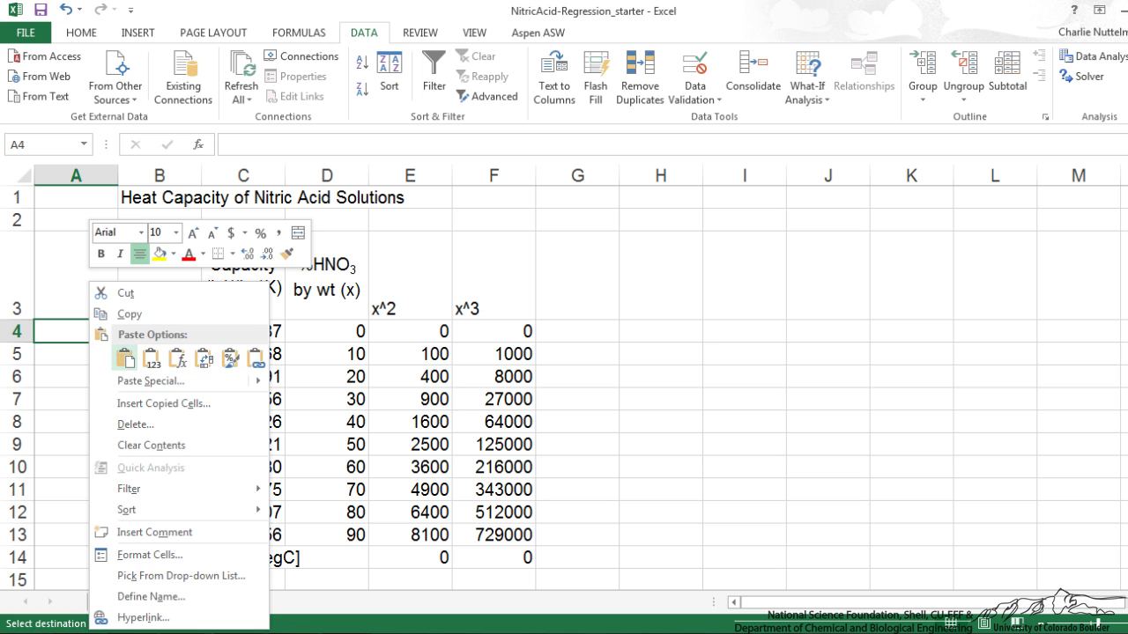
click(152, 358)
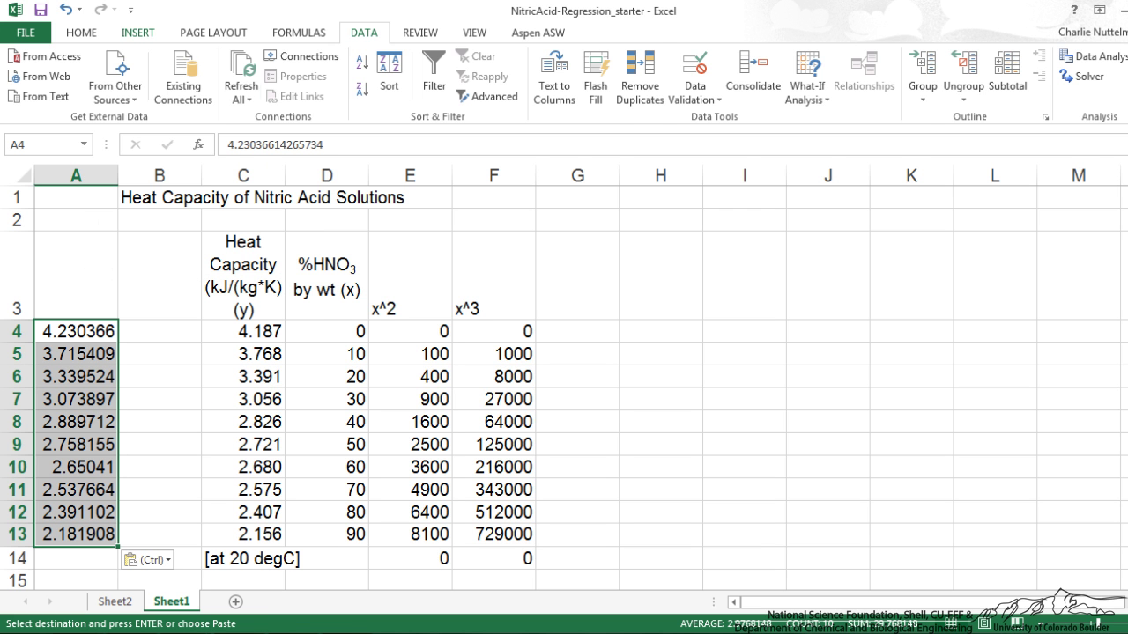
Step: Reduce the copied predicted values in A4:A13 to three decimal places
click(81, 33)
click(654, 90)
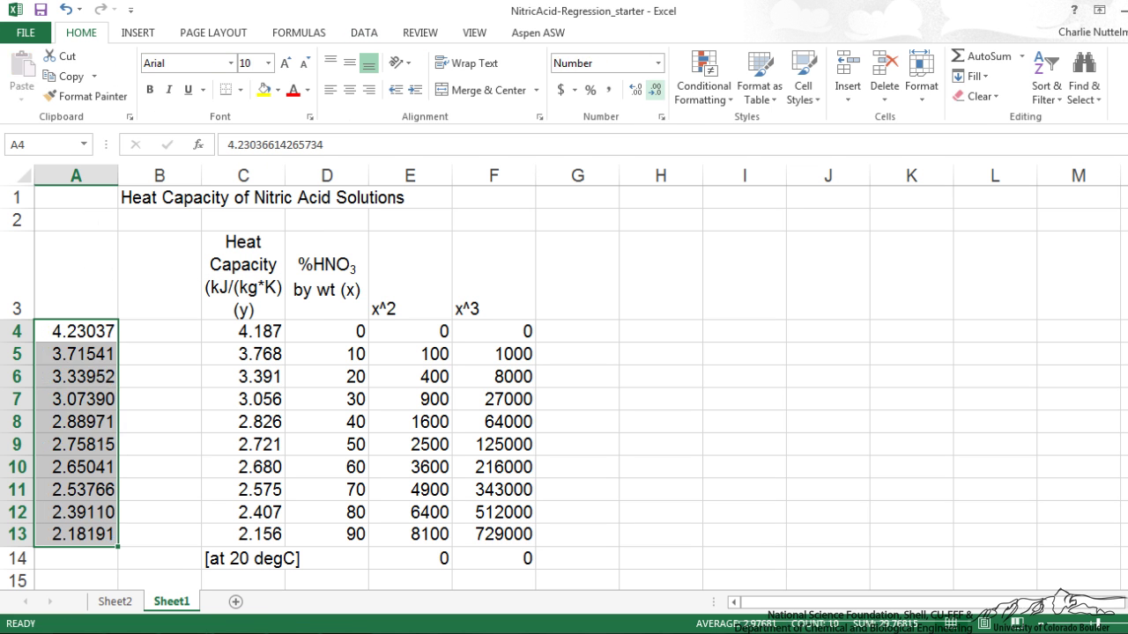
click(654, 90)
click(655, 90)
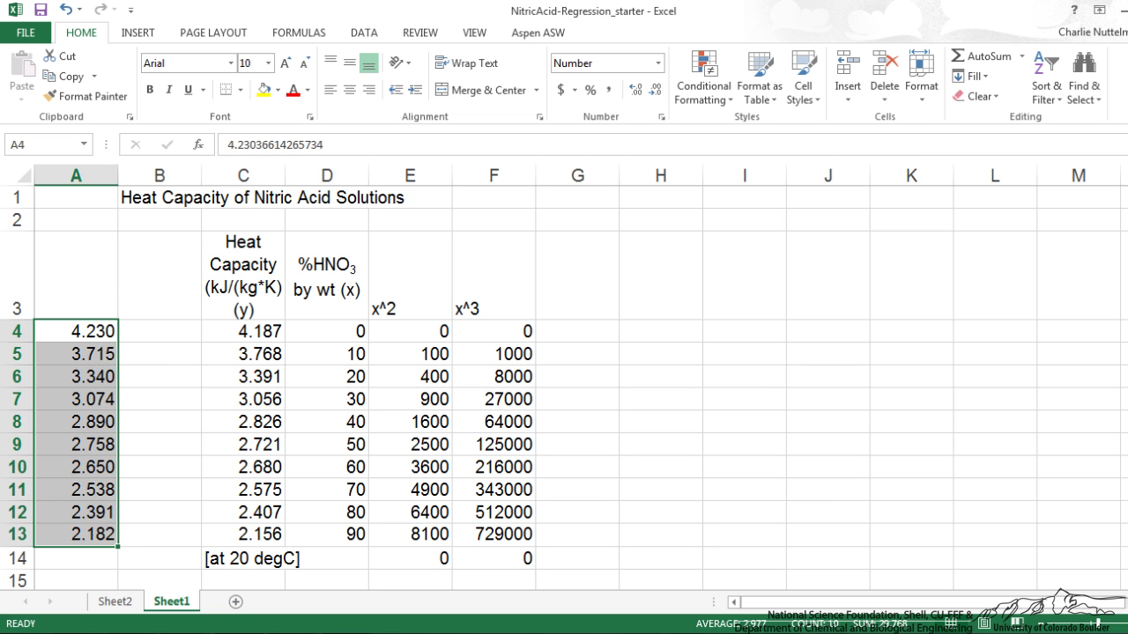
click(159, 332)
click(327, 275)
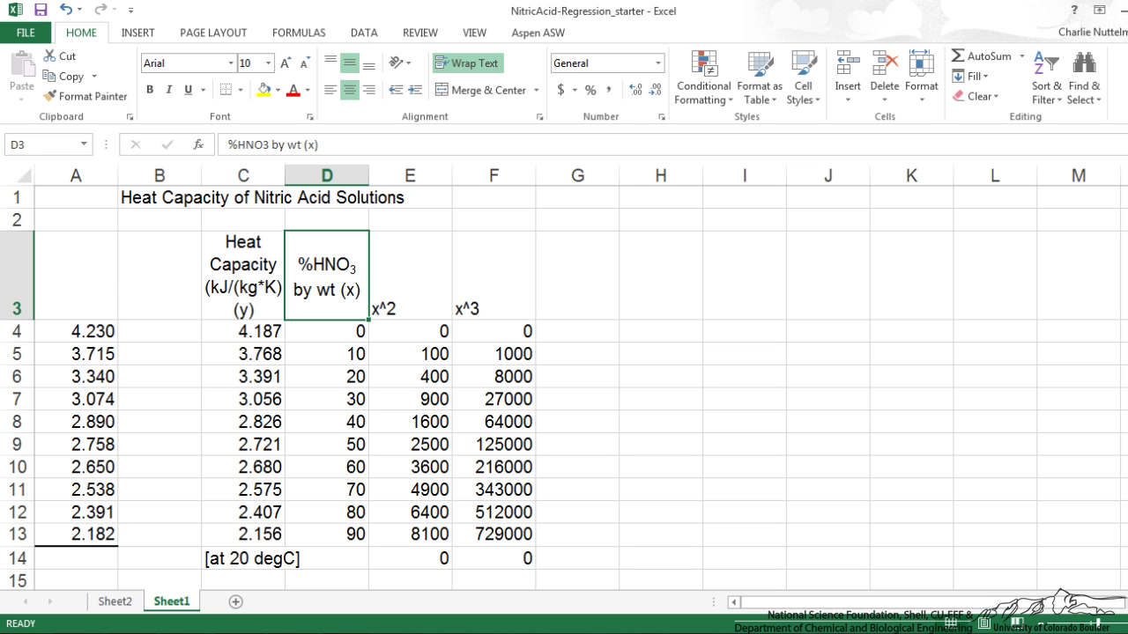
Step: Move the %HNO3 by wt (x) column from D3:D13 to B3:B13, directly before the heat capacity column
click(159, 275)
click(244, 276)
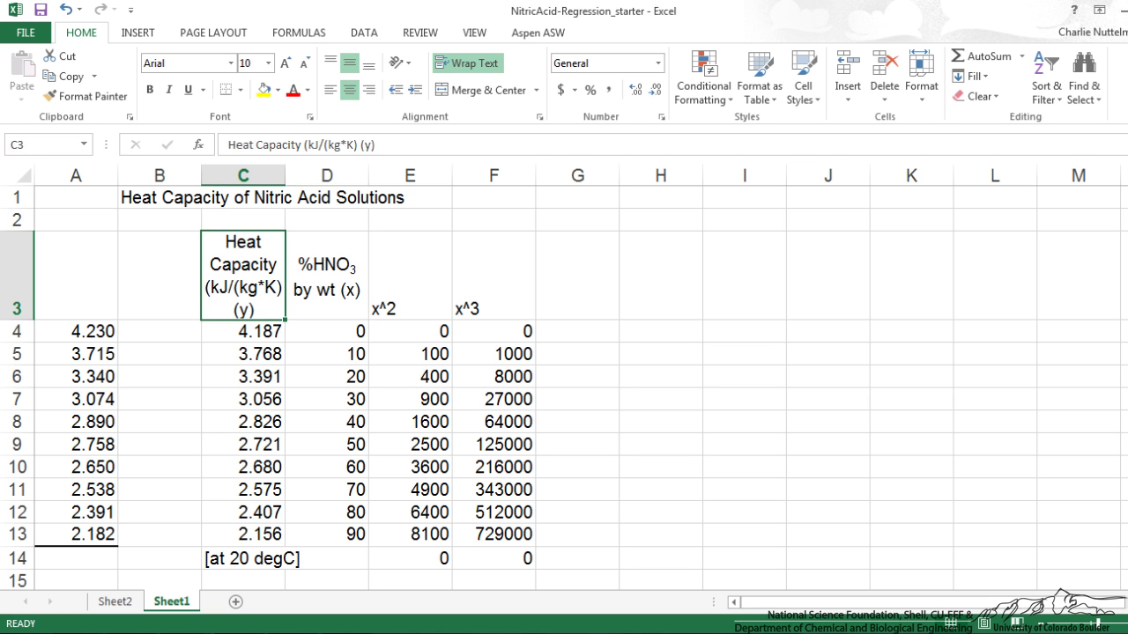
drag(326, 274, 326, 533)
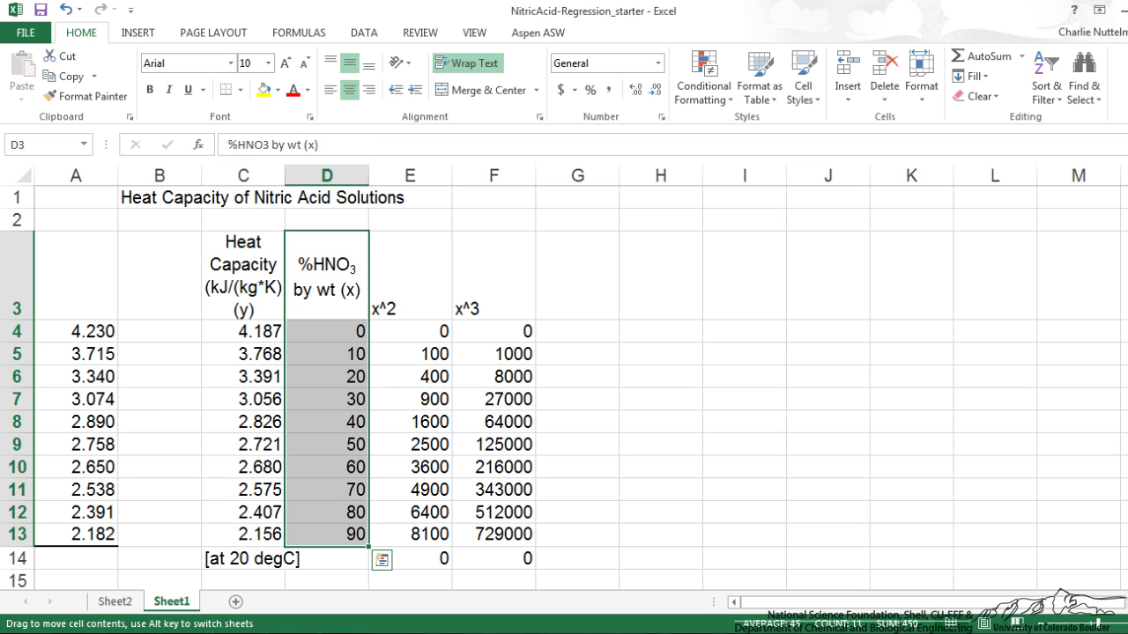
drag(370, 425, 214, 427)
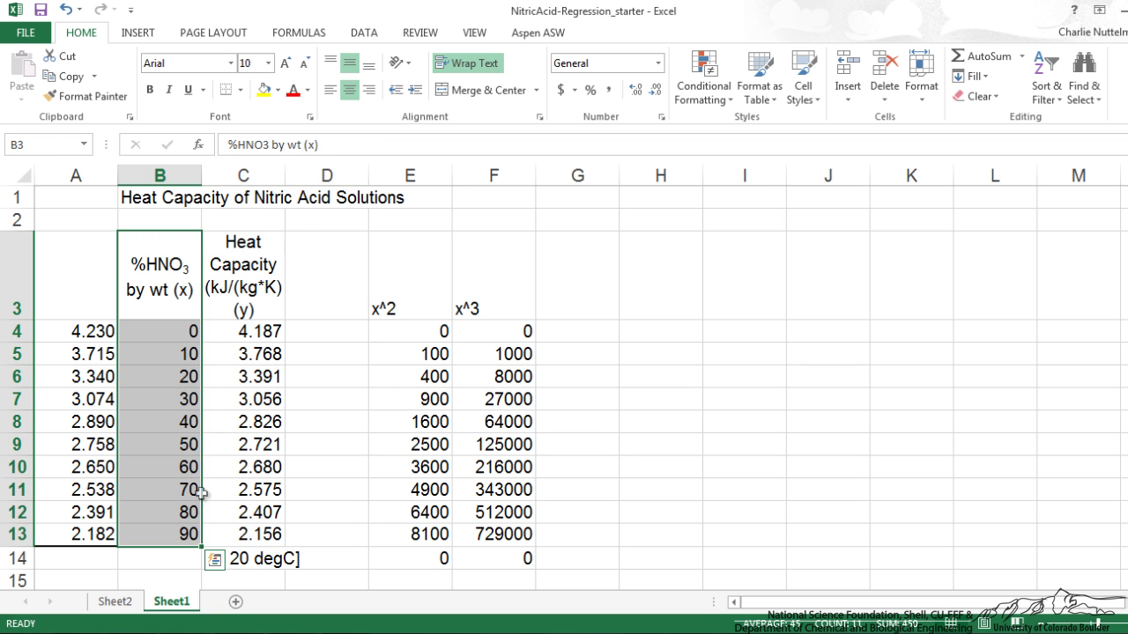
Step: Insert a markers-only scatter chart of heat capacity against %HNO3 from the data in B4:C13
click(216, 401)
drag(171, 331, 214, 536)
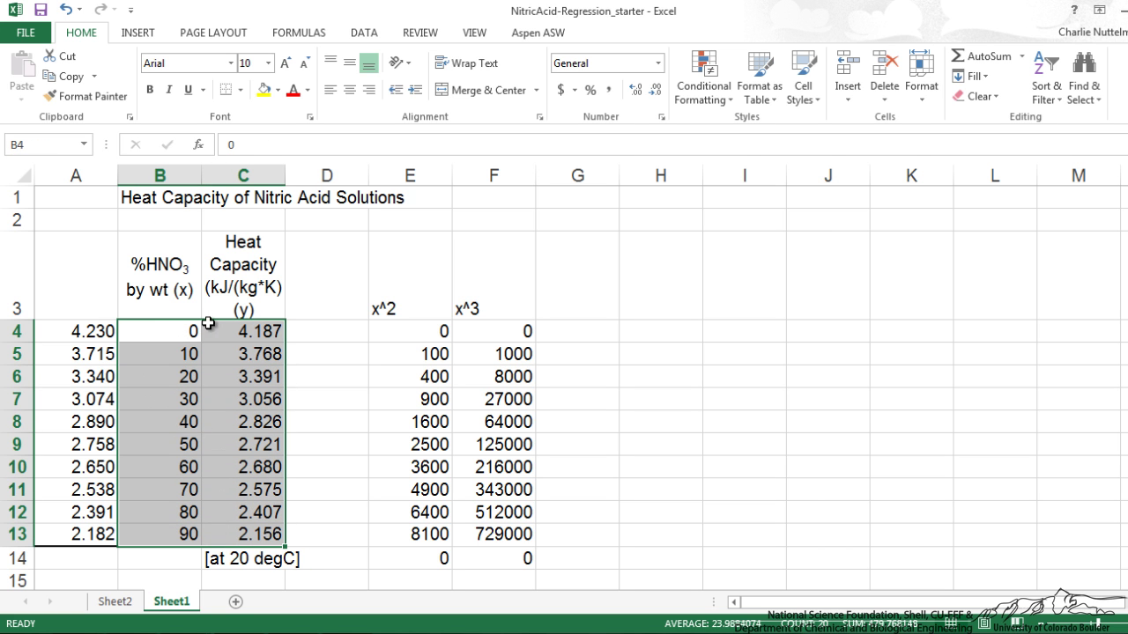
click(138, 32)
click(515, 95)
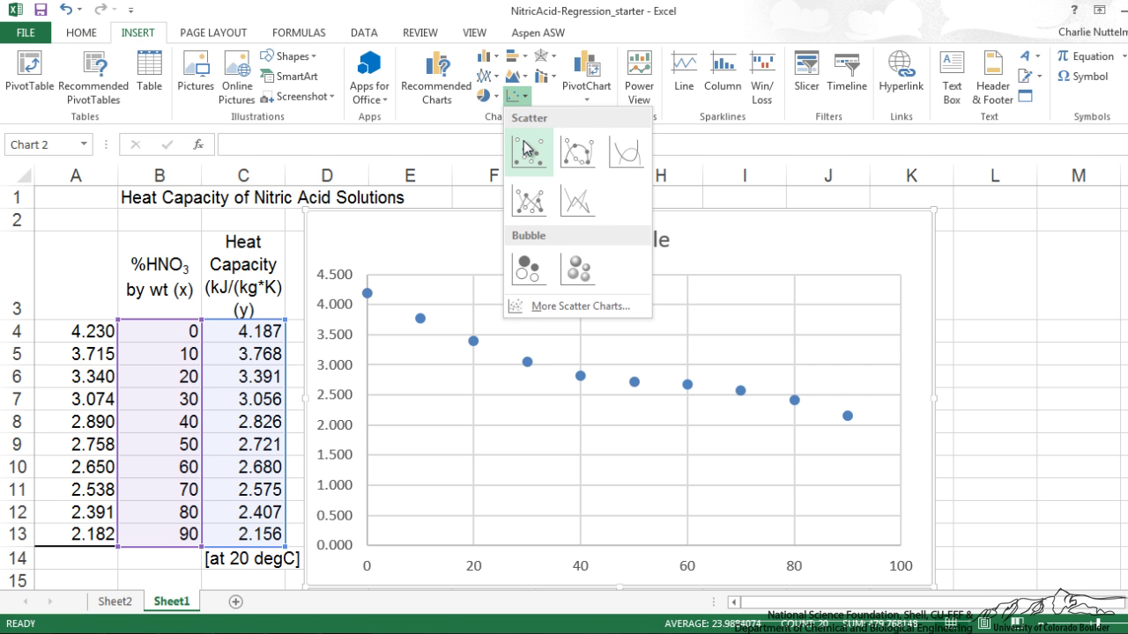
click(526, 149)
Step: Move the scatter chart over columns F to M, clear of the measured data, and delete its chart title
drag(385, 234, 539, 229)
click(731, 228)
key(Delete)
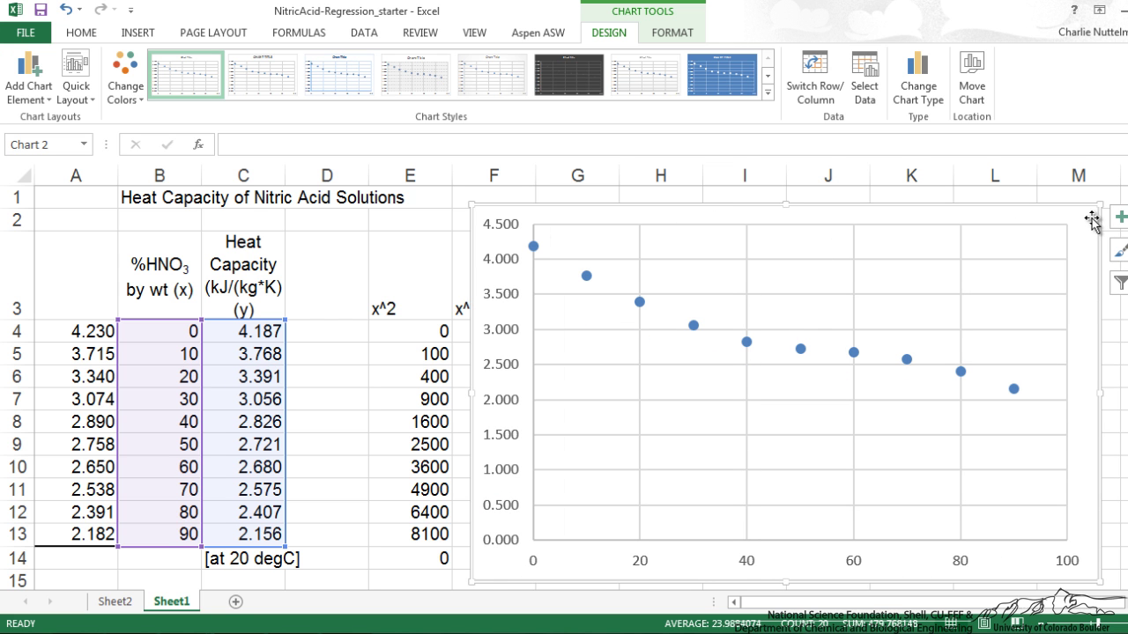
Step: Add axis titles to the chart, labelling the vertical axis "Heat Capacity" and the horizontal axis "% HNO3"
click(1119, 218)
click(348, 256)
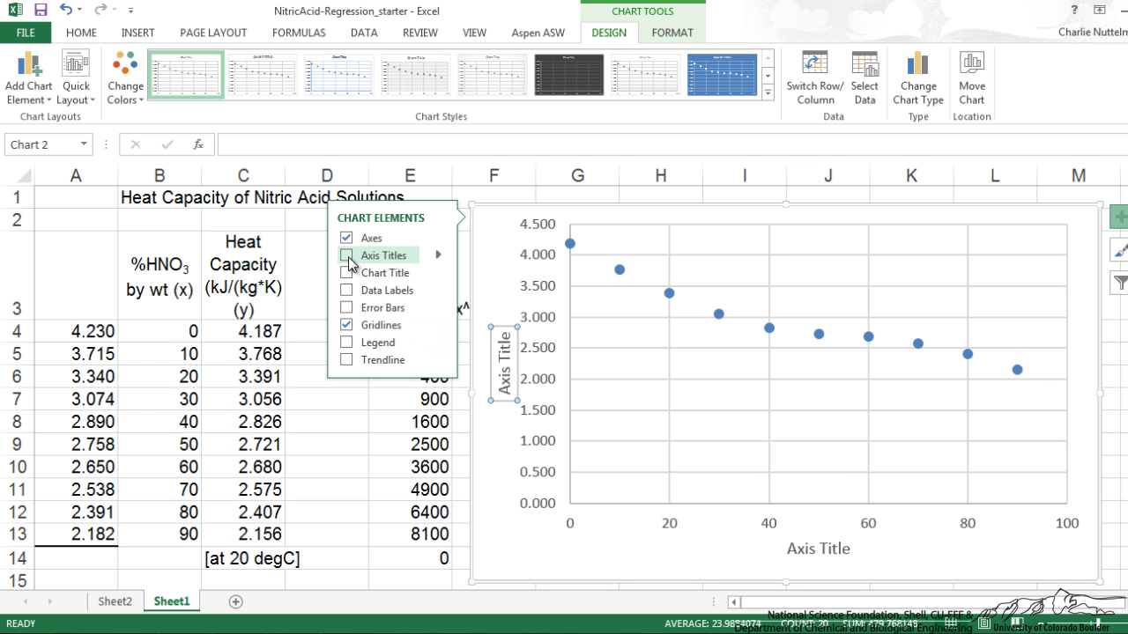
drag(505, 393, 502, 326)
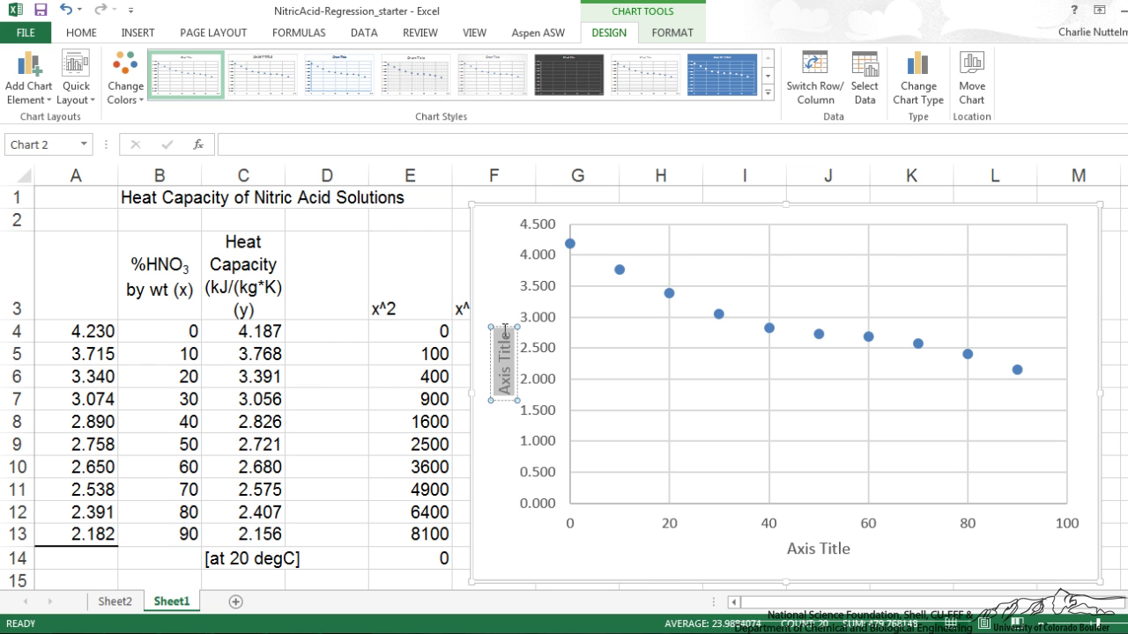
text(Heat Capacity)
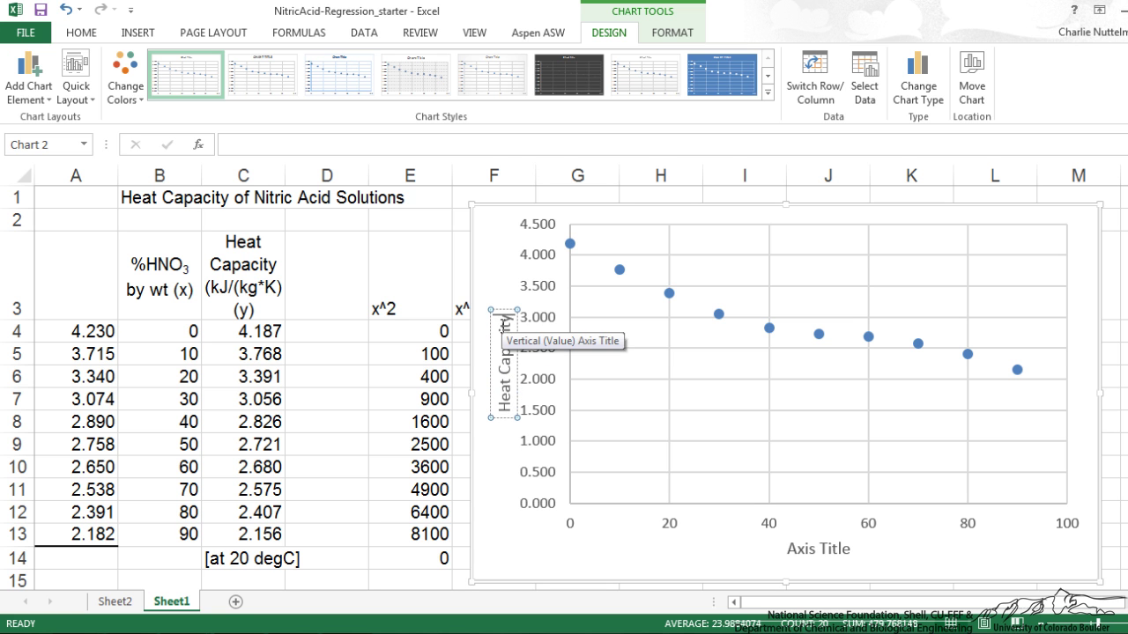
click(795, 546)
drag(785, 548, 854, 551)
text(%)
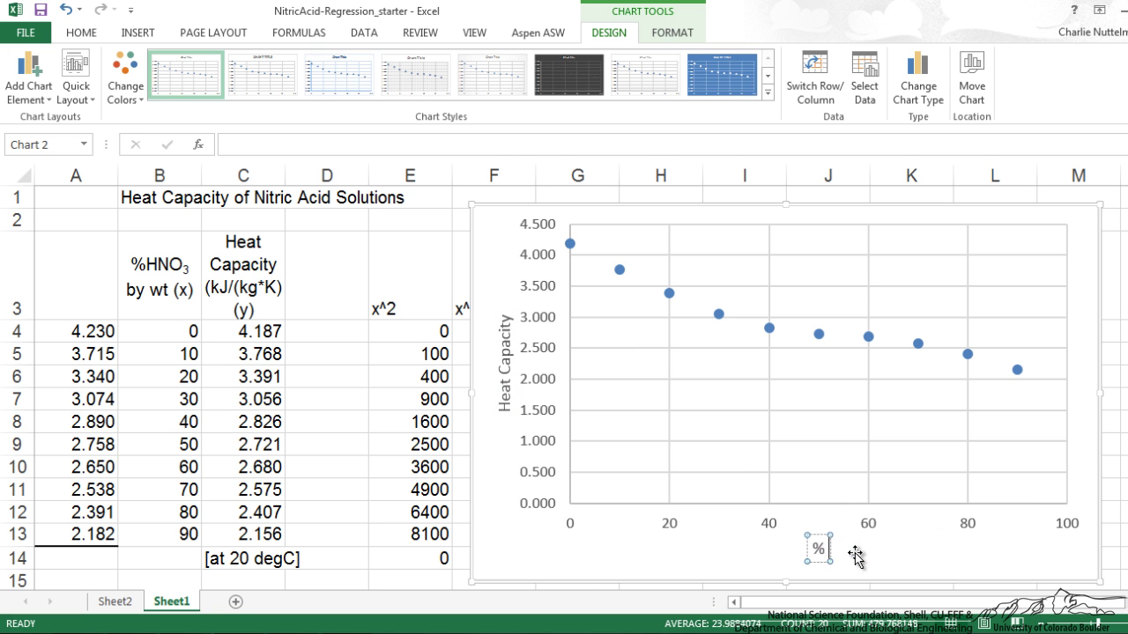
text( HNO3)
click(908, 558)
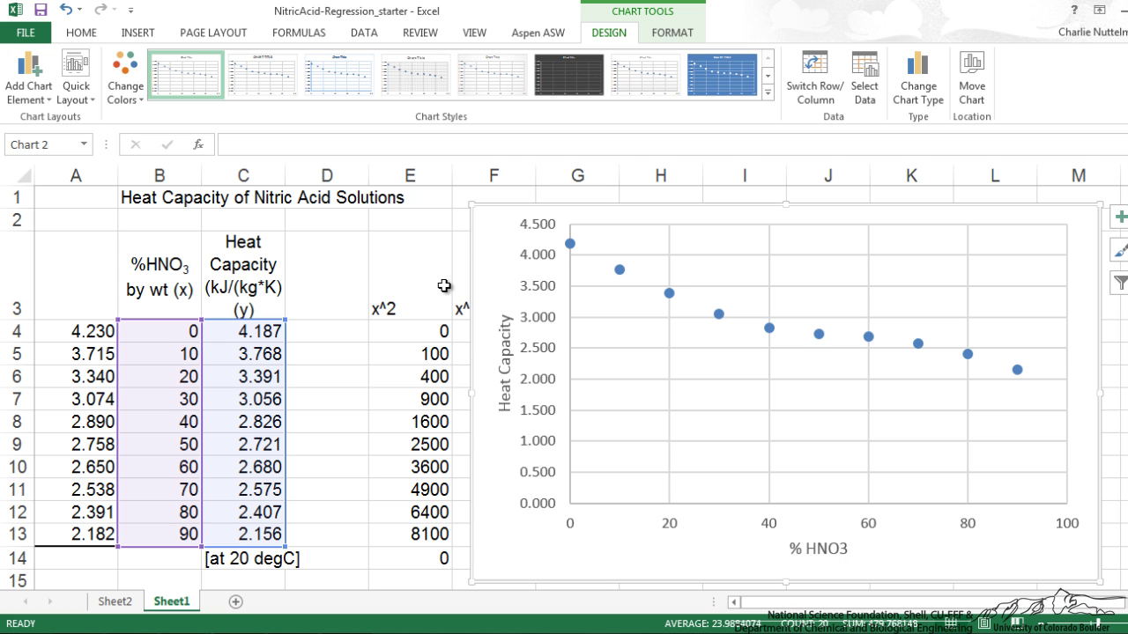
click(619, 272)
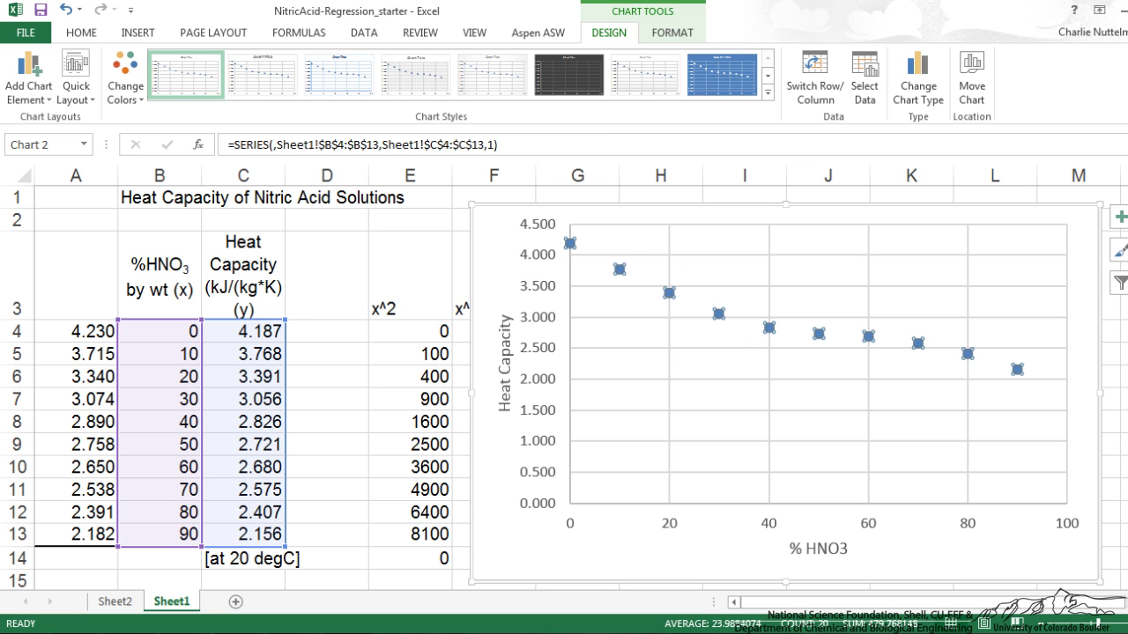
Step: Enter the heading "Model/Predicted" in A3, wrap its text and narrow column A
click(76, 275)
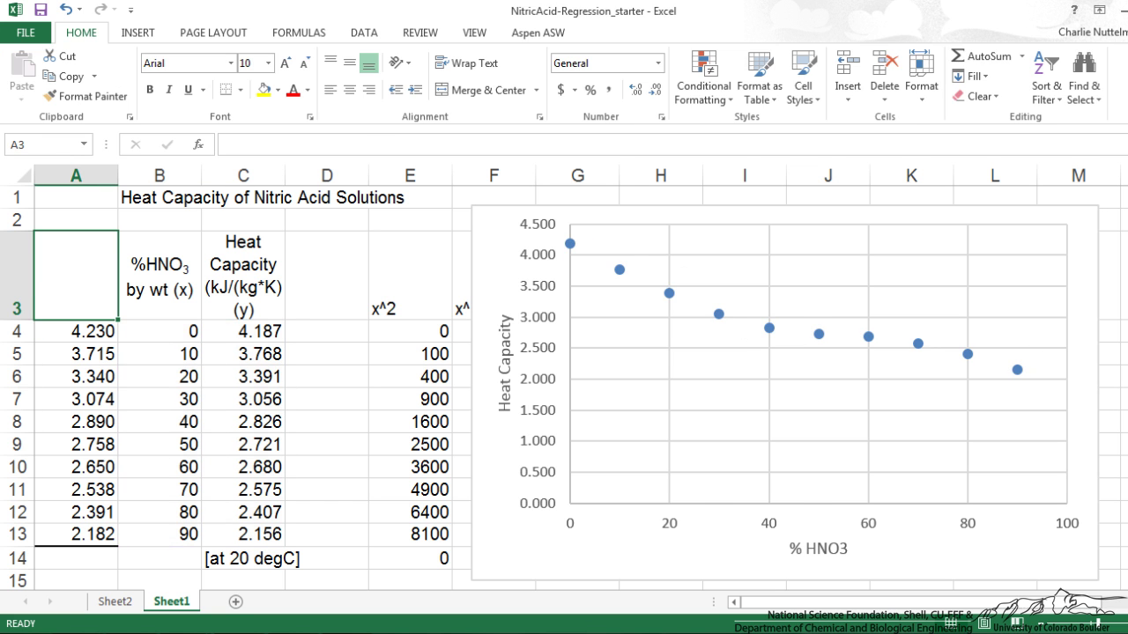
text(Model/)
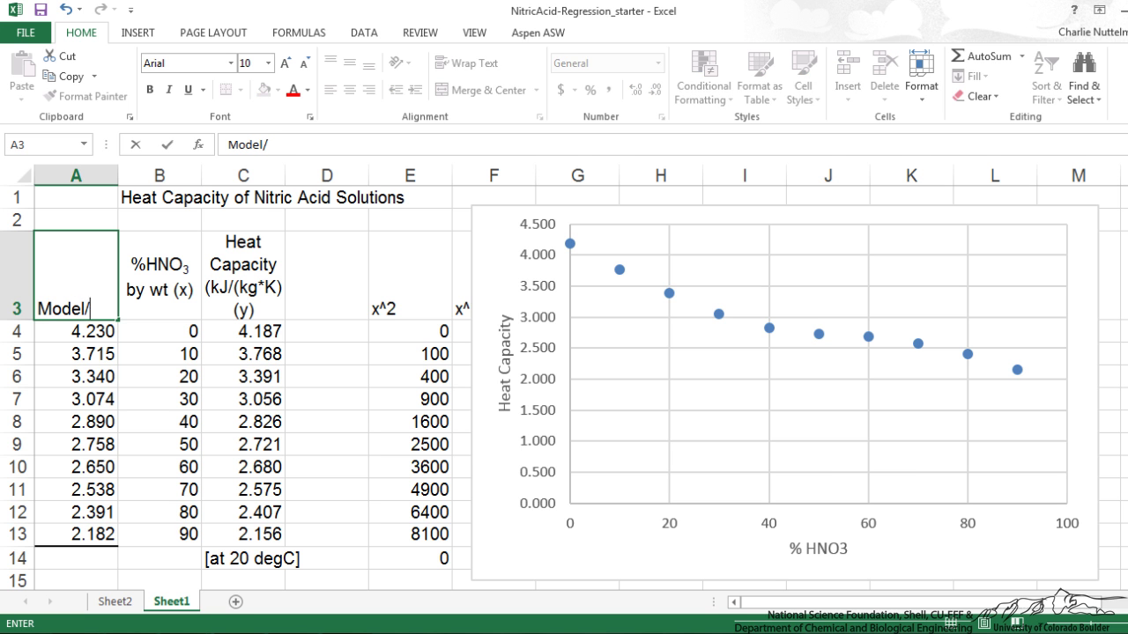
text(Predic)
key(BackSpace)
text(dicted)
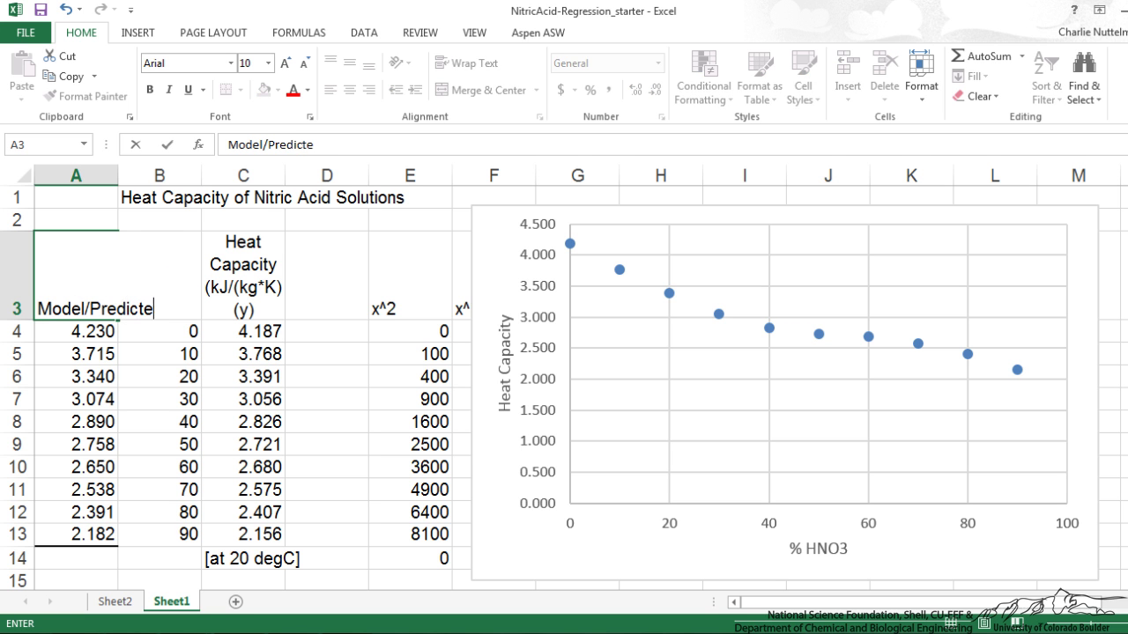
key(Return)
click(76, 274)
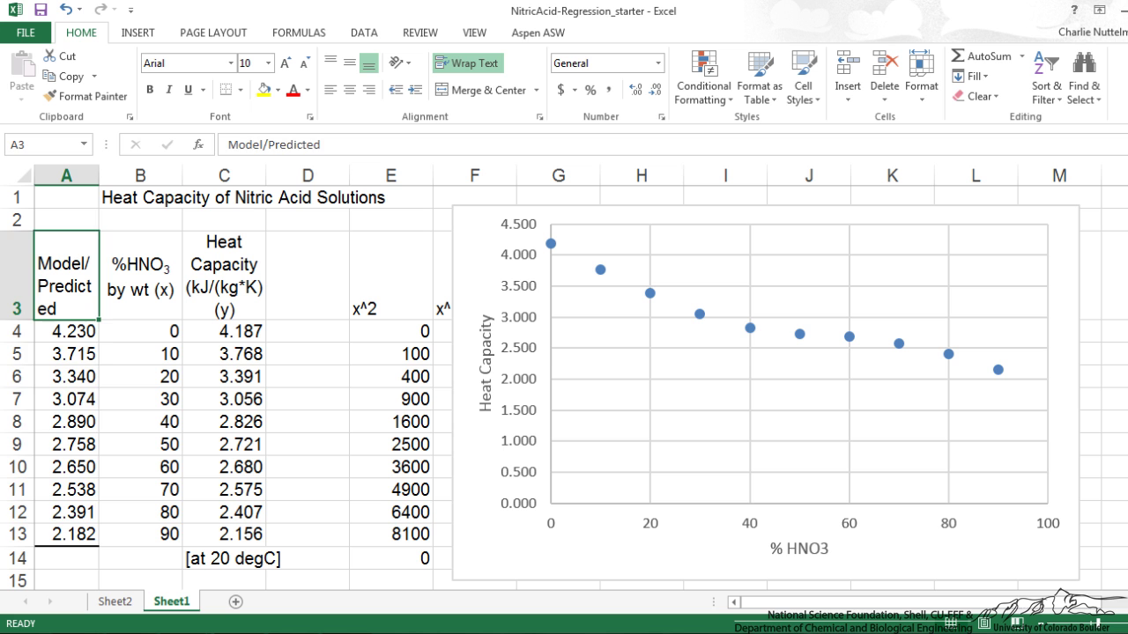
Step: Copy the predicted values in A4:A13 and paste them into the scatter chart as a second data series
drag(66, 332, 77, 539)
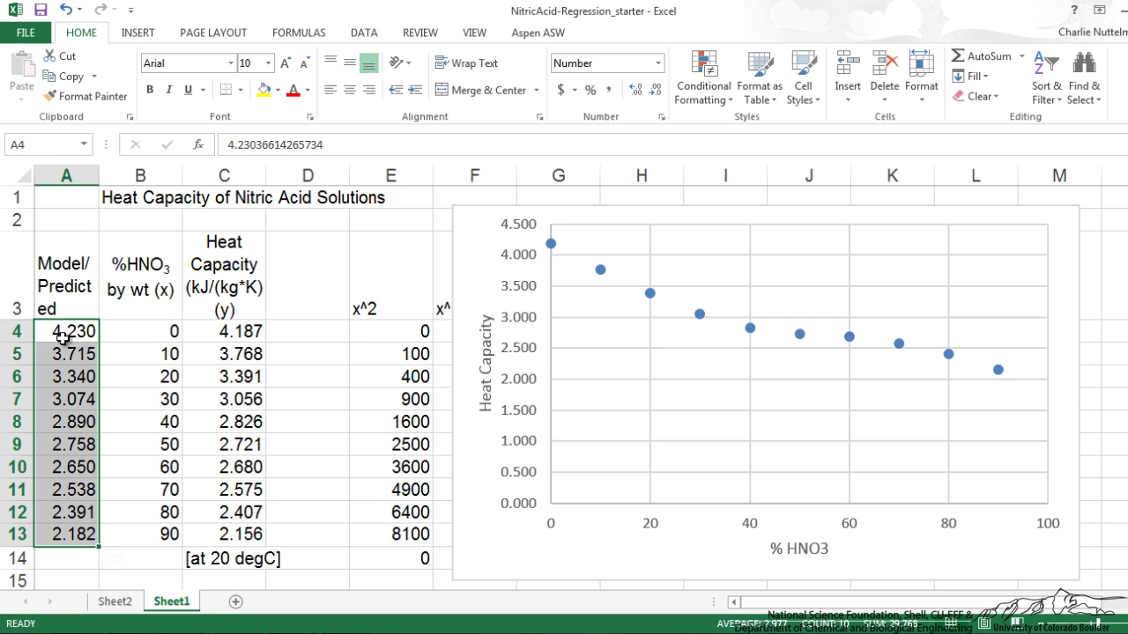
drag(62, 343, 59, 533)
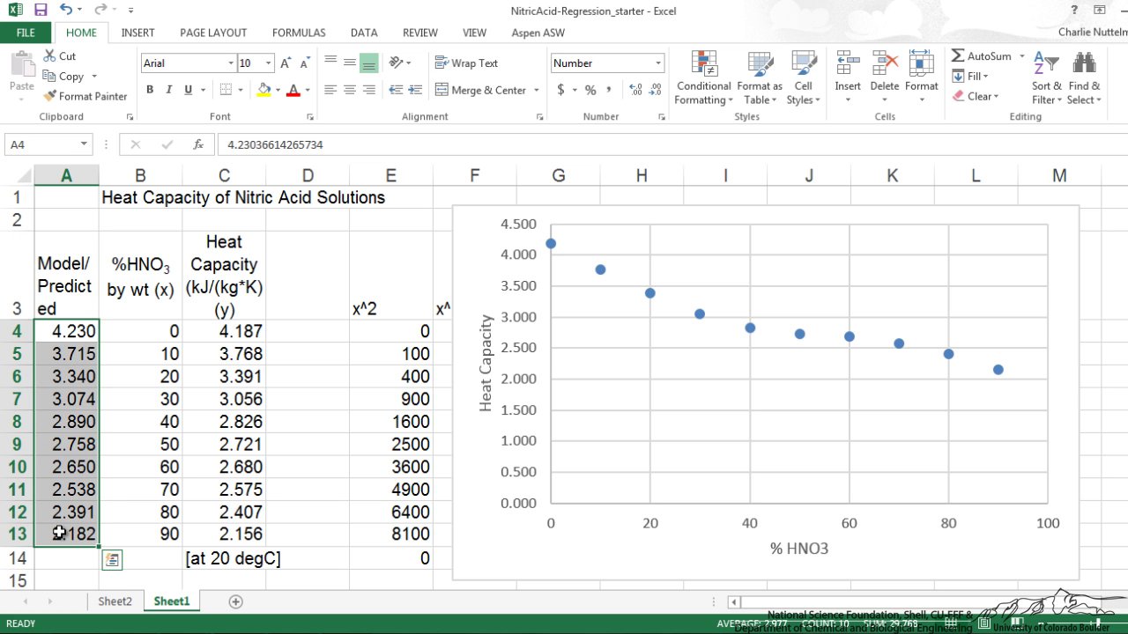
key(ctrl+c)
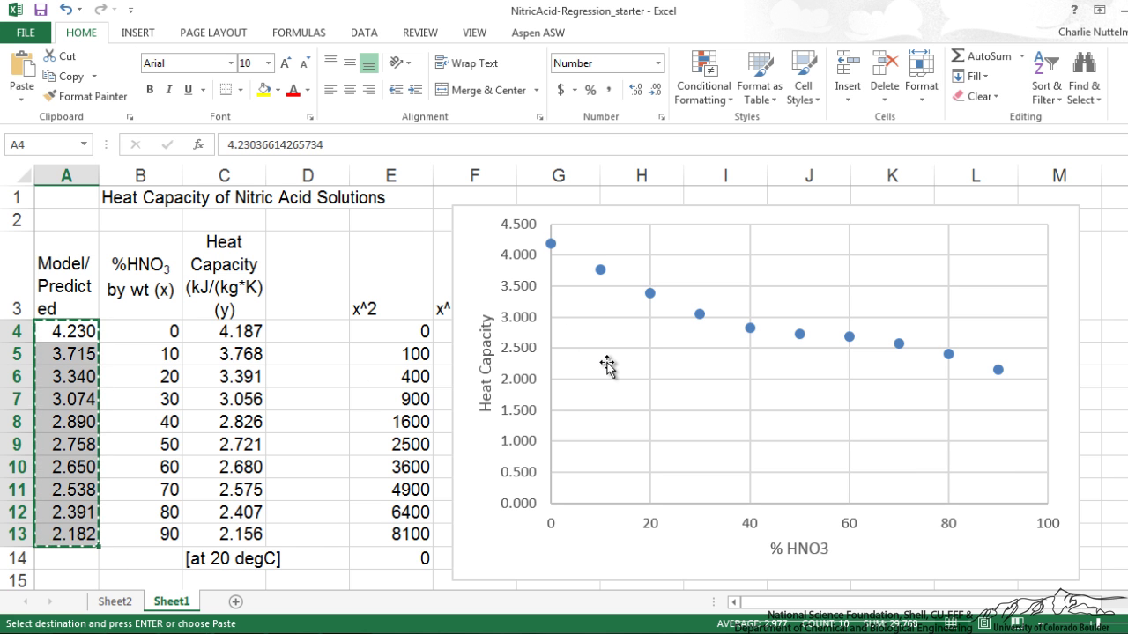
click(607, 365)
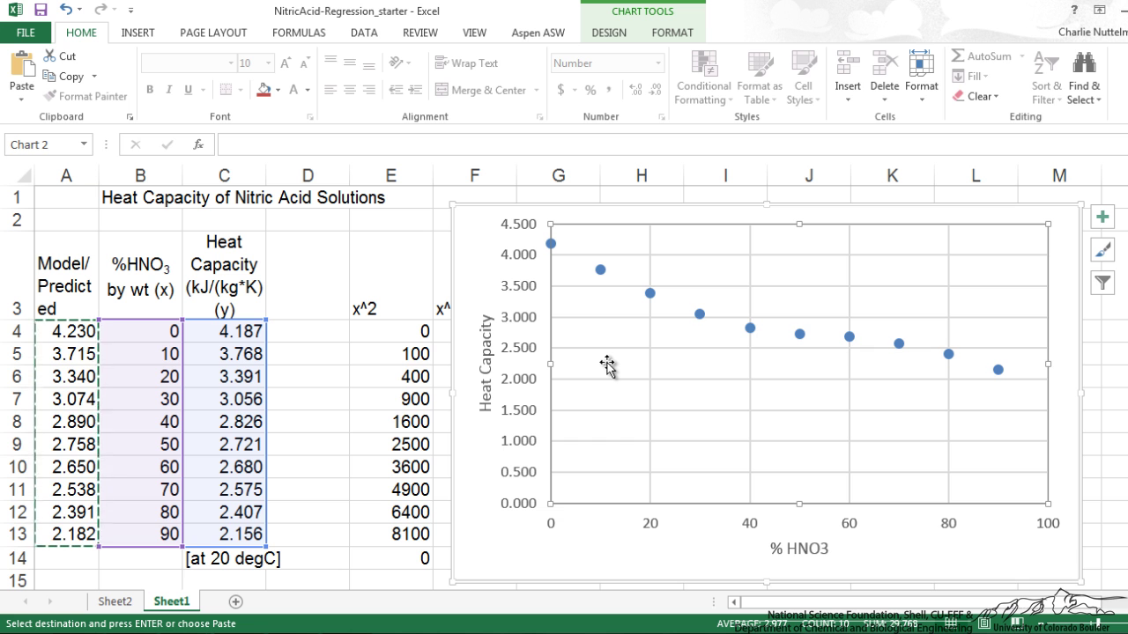
key(ctrl+v)
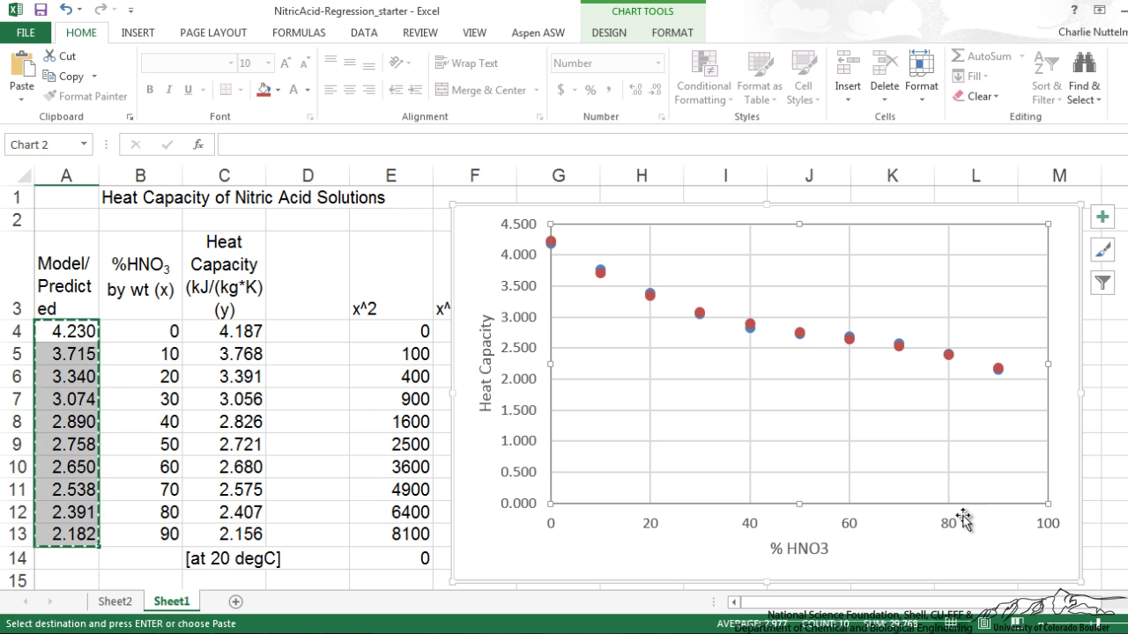
Step: Format the predicted data series with a solid, smoothed line in standard red
click(650, 297)
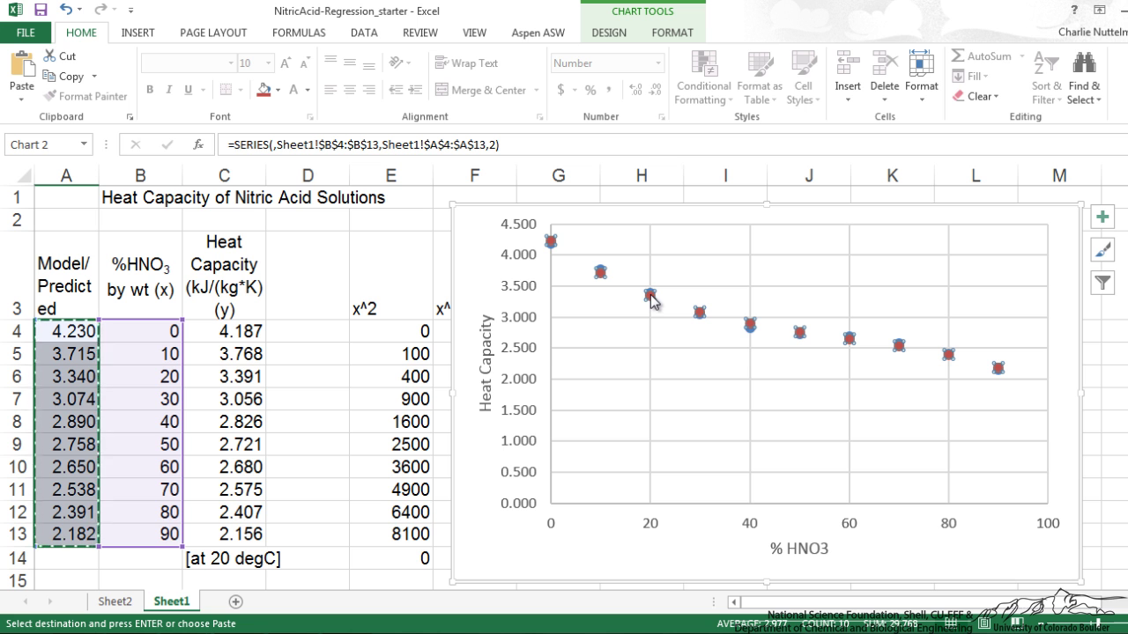
mouse_move(650, 301)
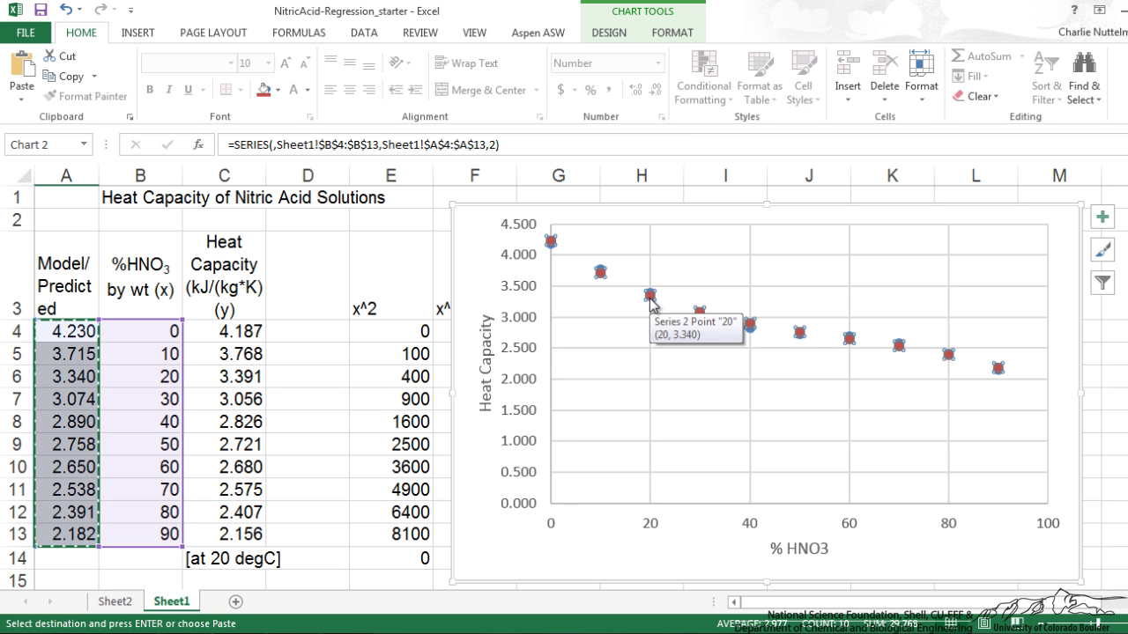
right_click(651, 302)
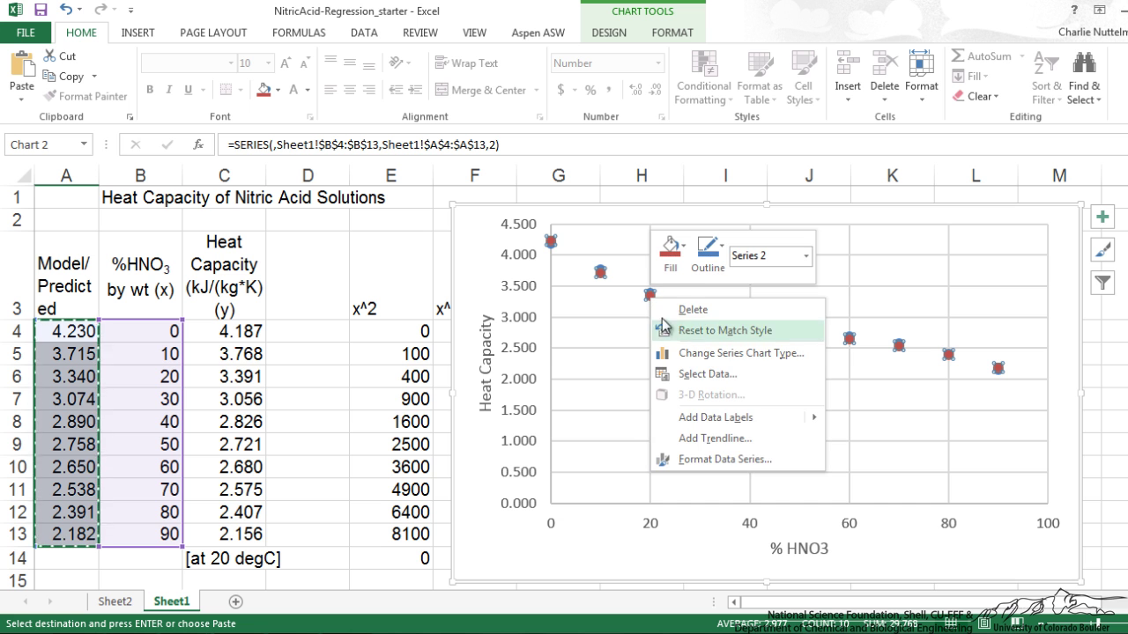
click(725, 459)
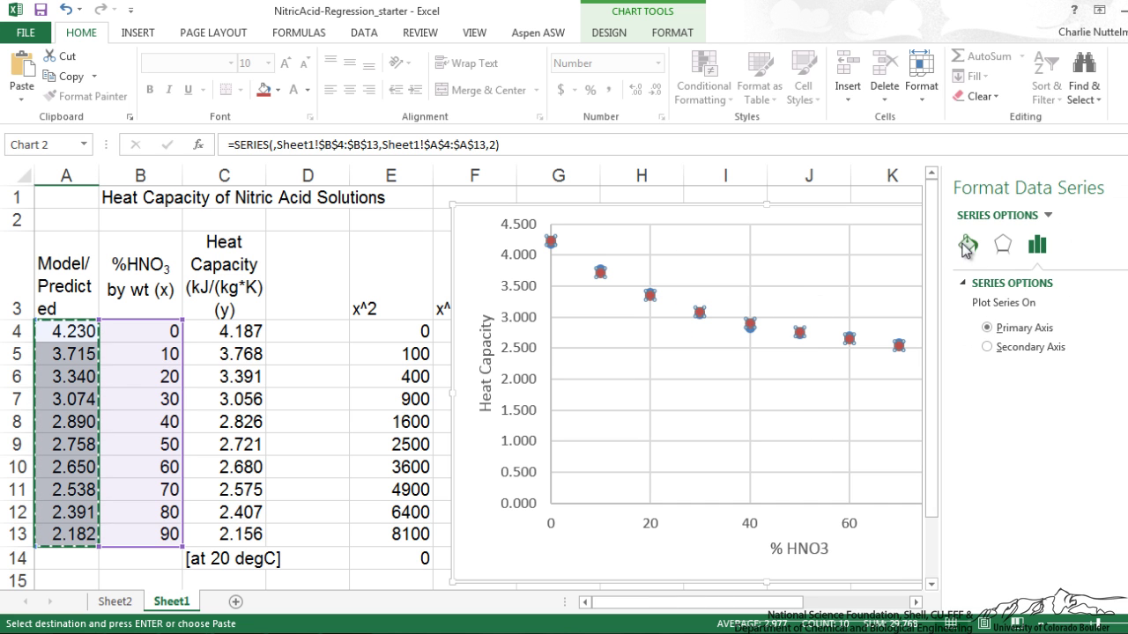
click(967, 242)
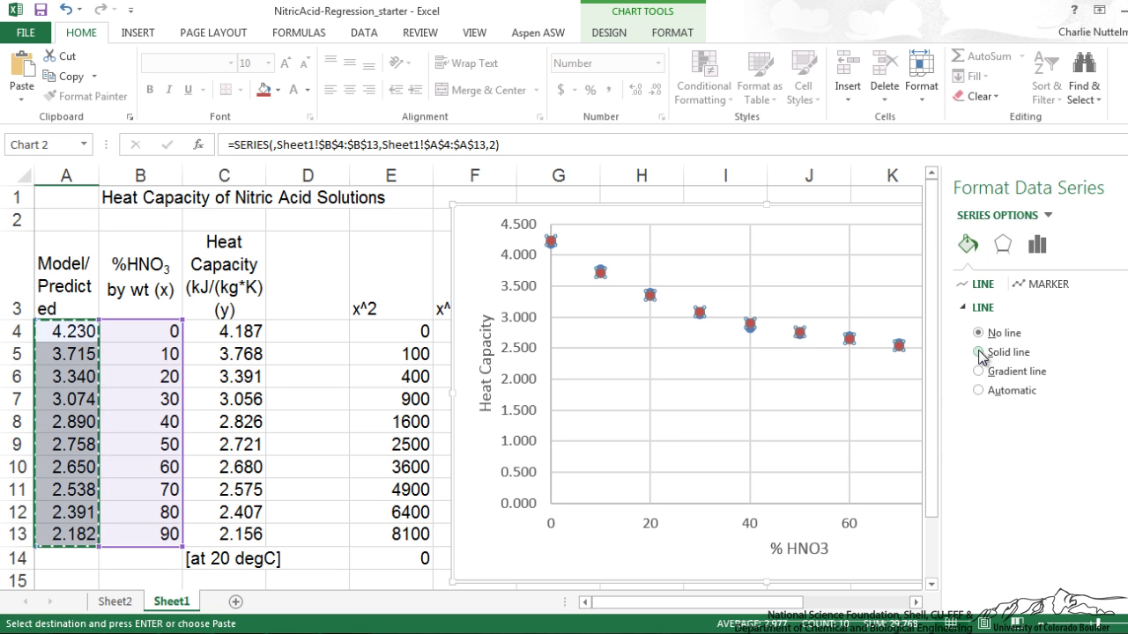
click(979, 352)
click(1123, 423)
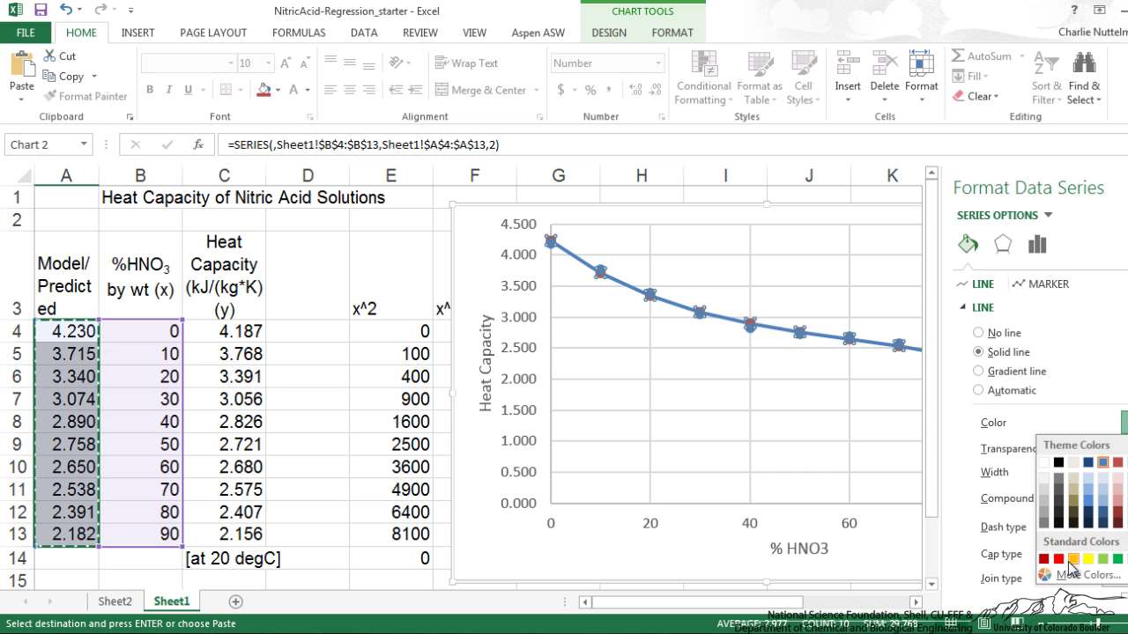
click(1058, 558)
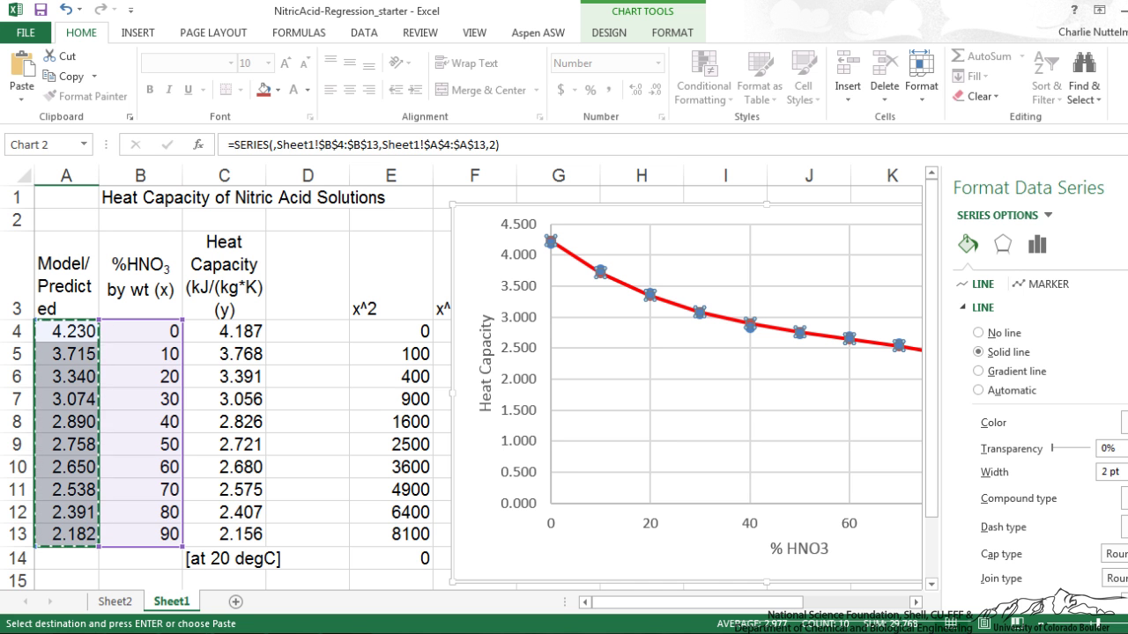
scroll(1080, 489, down, 3)
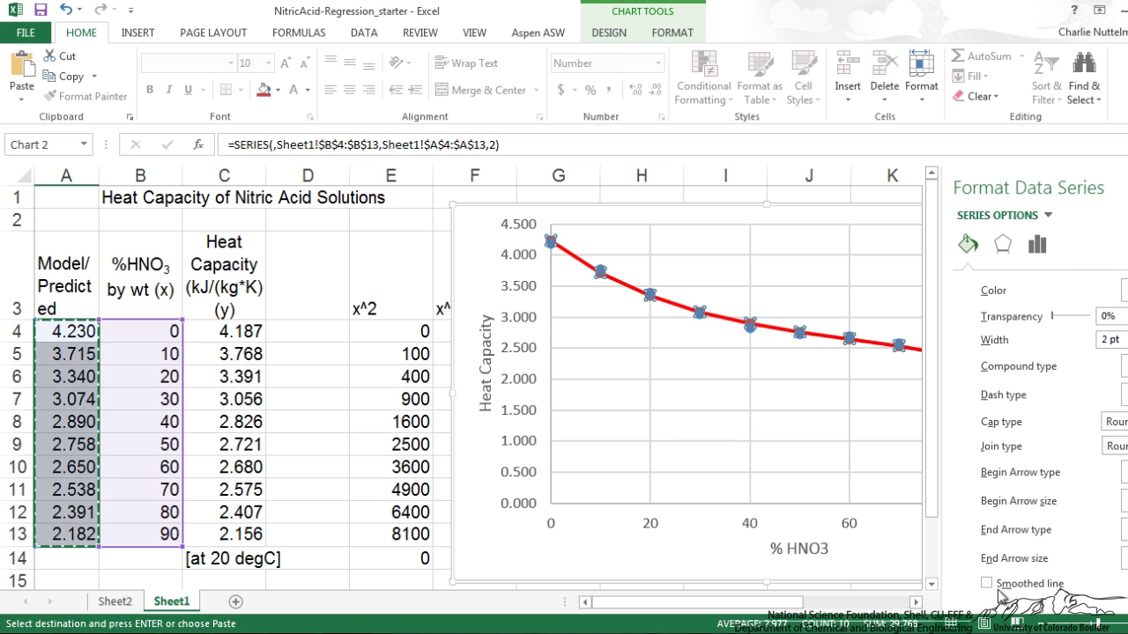
click(987, 583)
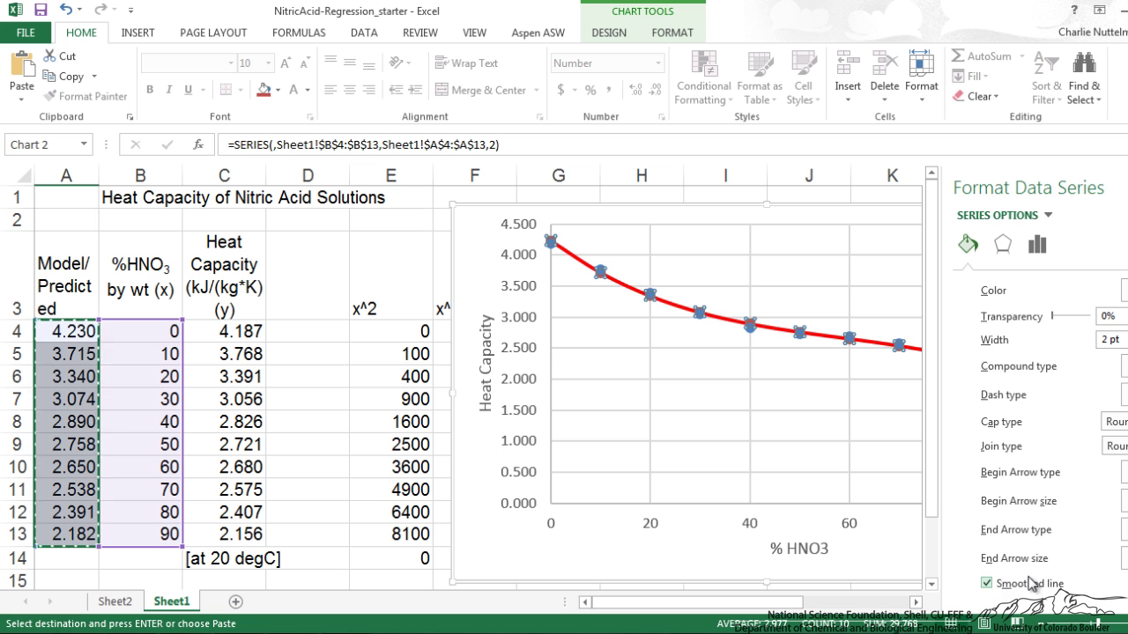
scroll(1050, 569, up, 3)
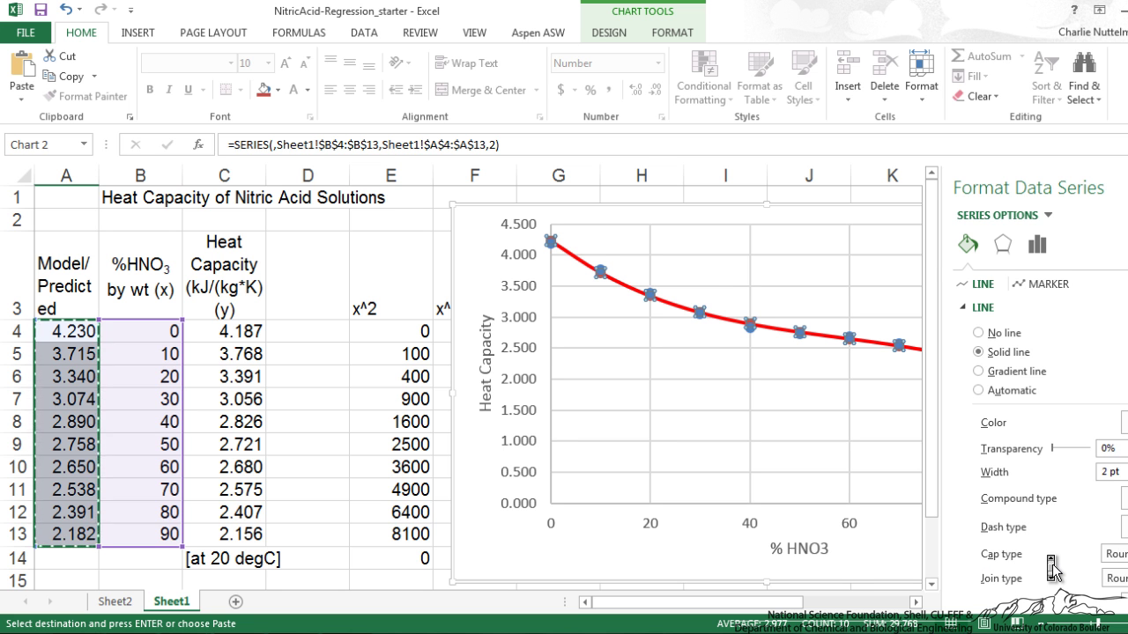
Step: Set the predicted series' marker option to None and close the series formatting settings
click(1042, 285)
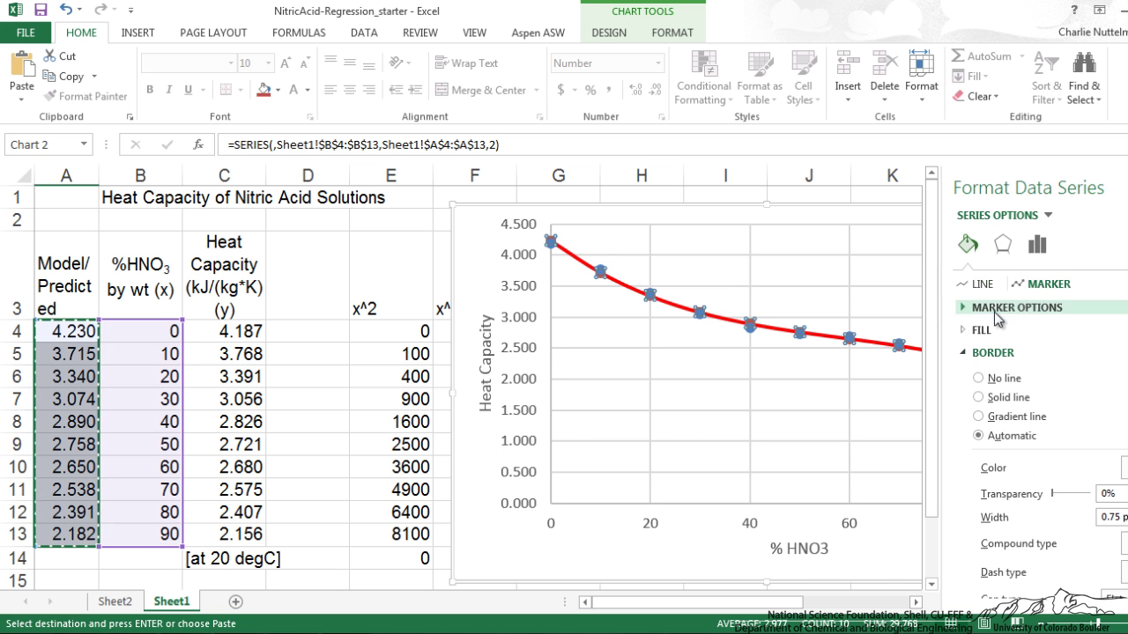
click(991, 311)
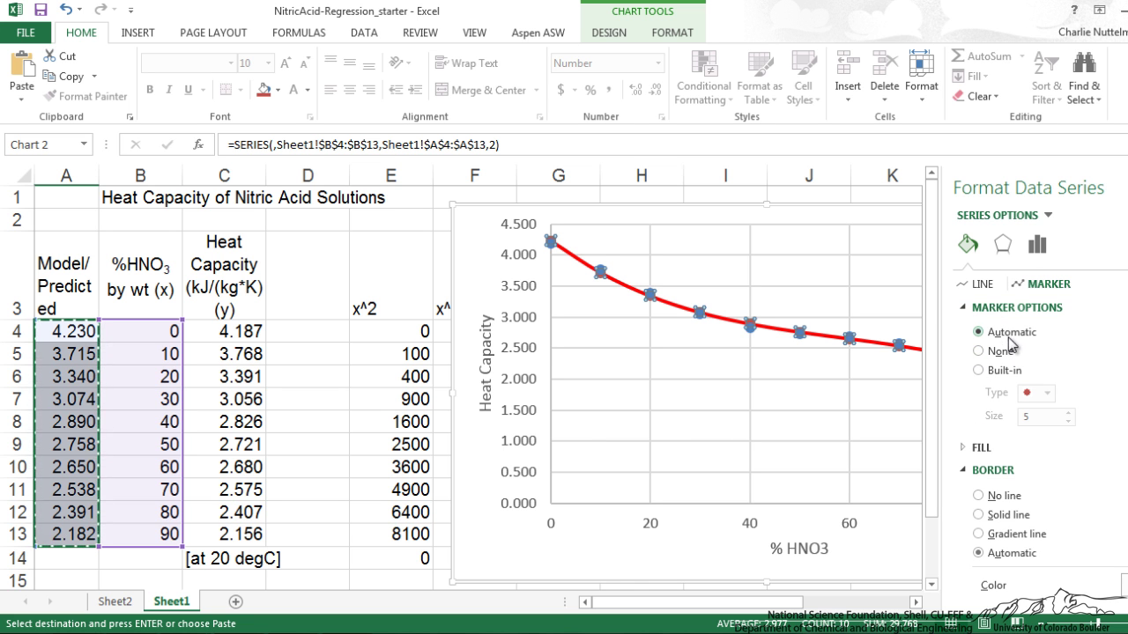
click(984, 353)
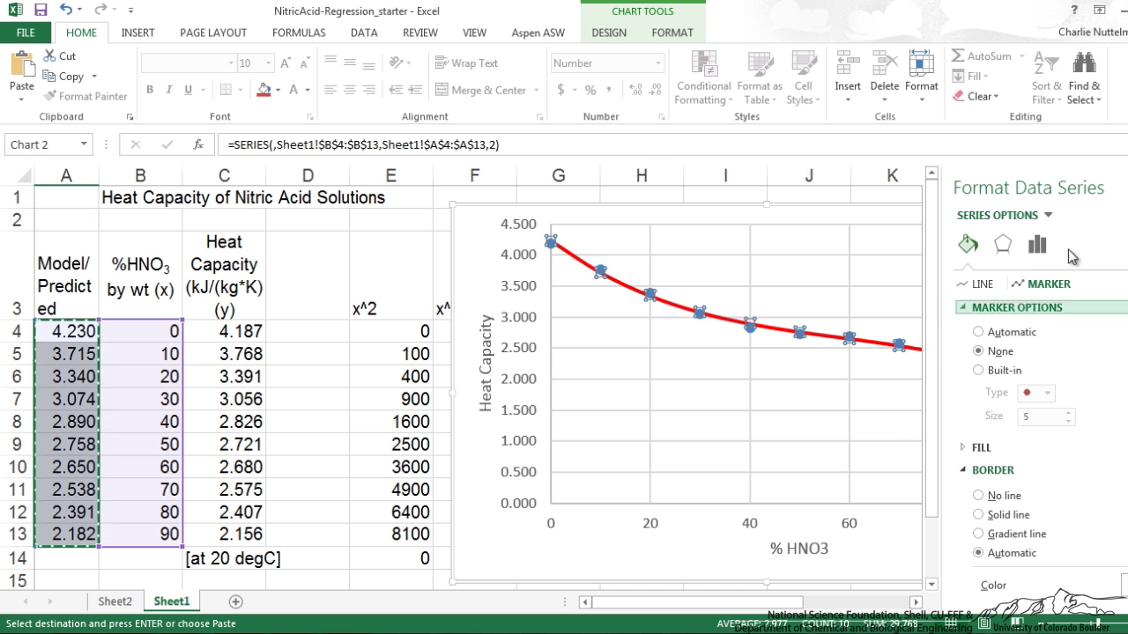
click(1126, 188)
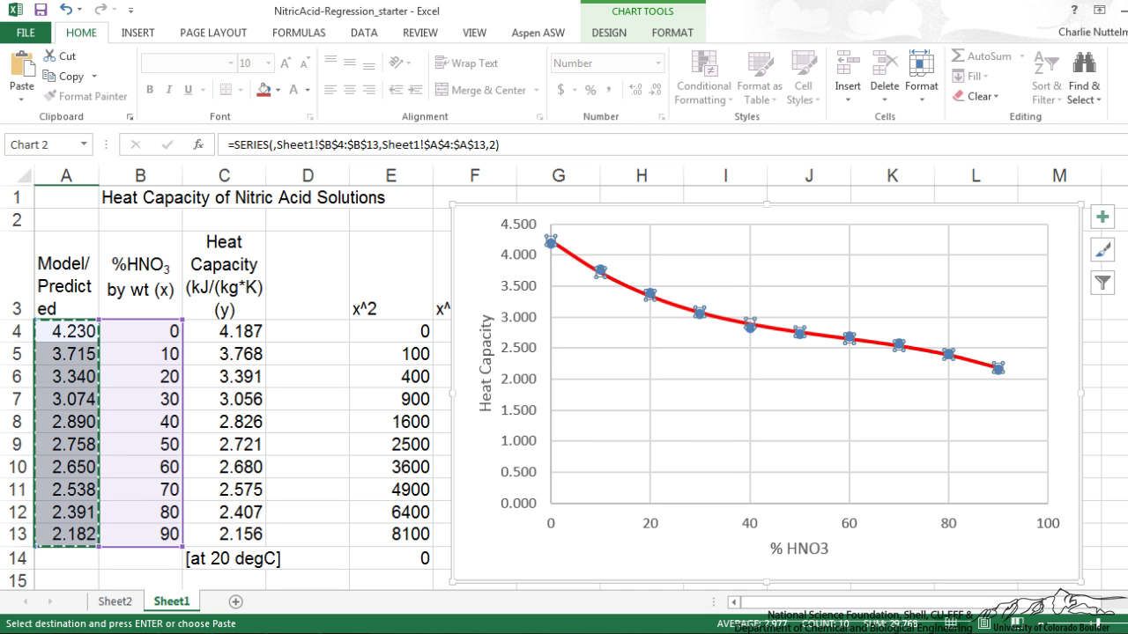
click(700, 313)
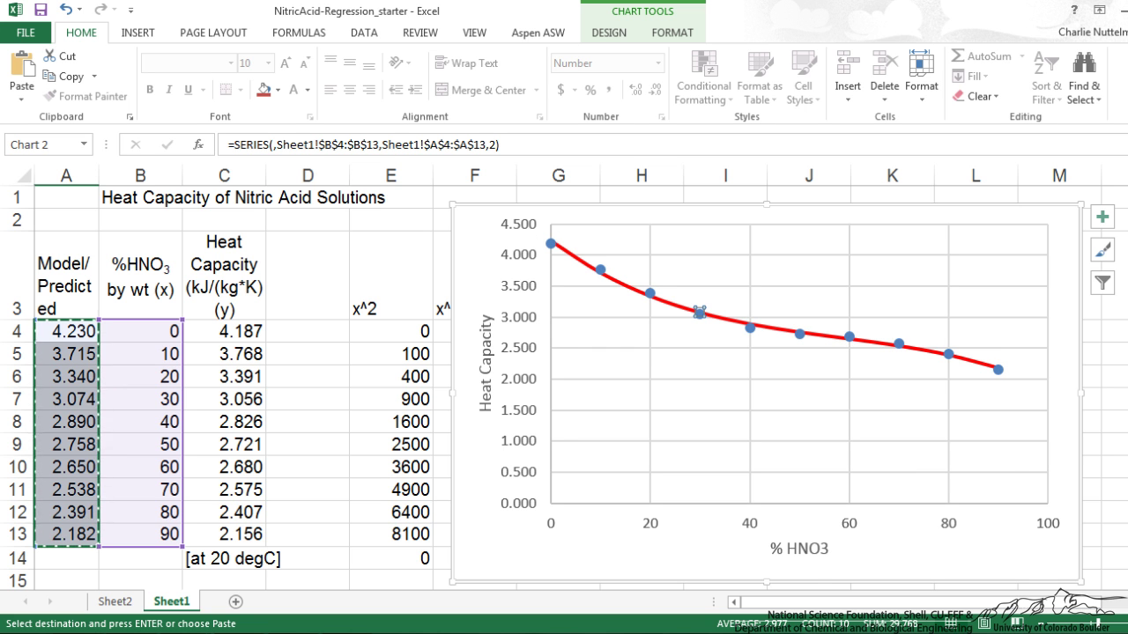